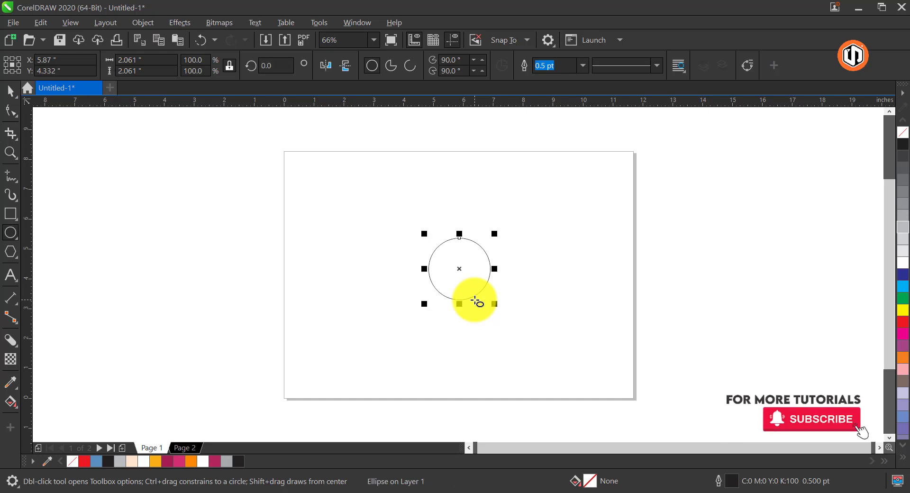
- Move the circle slightly down and add a smaller concentric duplicate, roughly two-fifths its diameter, inside it
{"action": "key", "text": "space"}
{"action": "left_click_drag", "start_coordinate": [485, 266], "coordinate": [484, 272]}
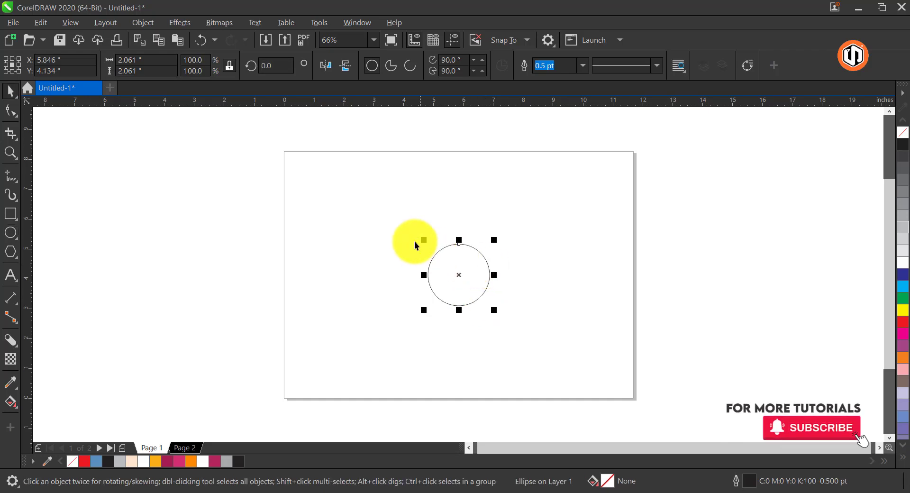
{"action": "key", "text": "z"}
{"action": "left_click_drag", "start_coordinate": [401, 223], "coordinate": [529, 328]}
{"action": "left_click_drag", "start_coordinate": [539, 165], "coordinate": [546, 222]}
{"action": "right_click", "coordinate": [546, 222]}
- Combine the inner and outer circles into a single ring-shaped curve
{"action": "left_click", "coordinate": [460, 199], "text": "shift"}
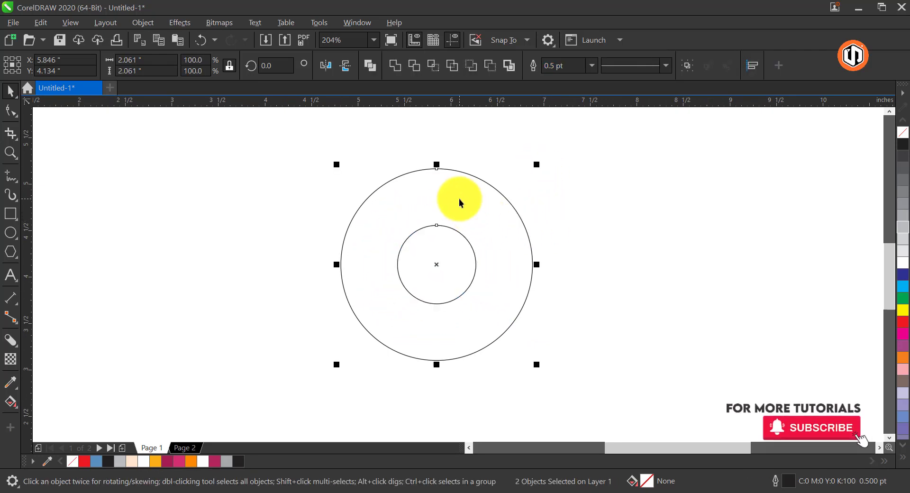
{"action": "right_click", "coordinate": [459, 199]}
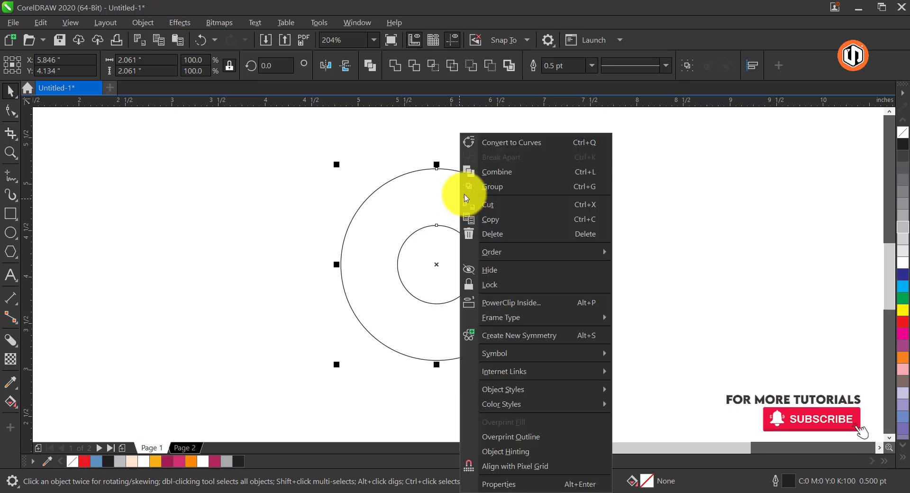
{"action": "left_click", "coordinate": [488, 172]}
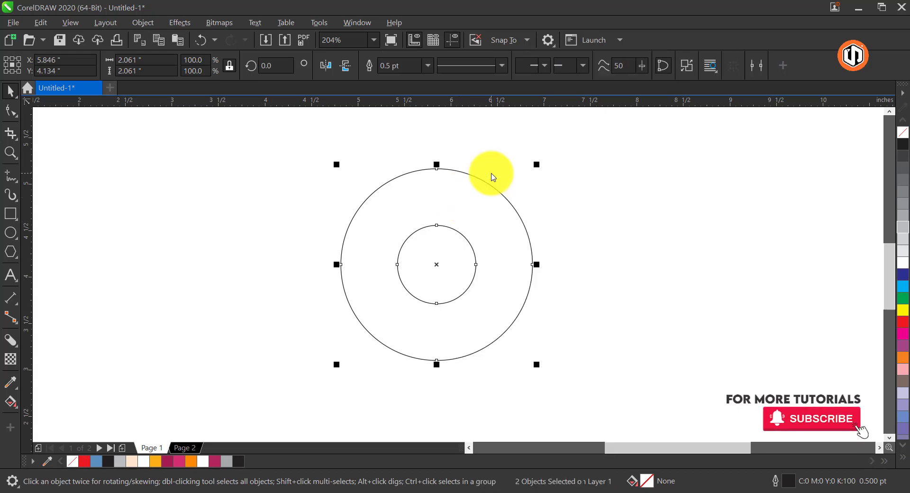
{"action": "left_click", "coordinate": [266, 216]}
- Draw a straight vertical line about 0.815" long from inside the inner circle to just below the outer circle
{"action": "left_click", "coordinate": [11, 176]}
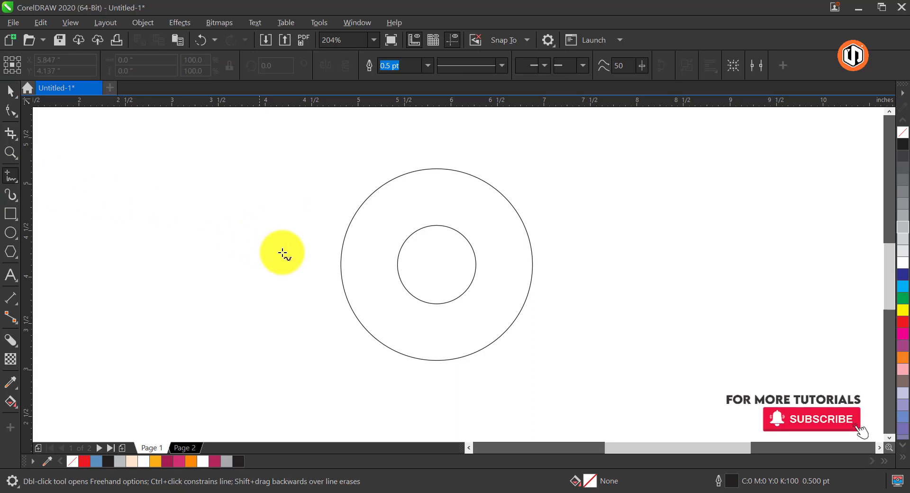
{"action": "left_click", "coordinate": [436, 298]}
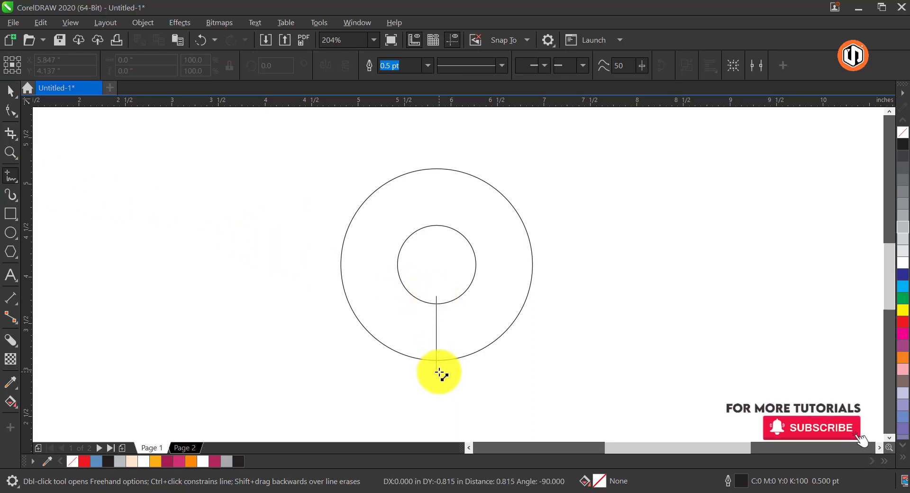
{"action": "left_click", "coordinate": [437, 373]}
{"action": "key", "text": "space"}
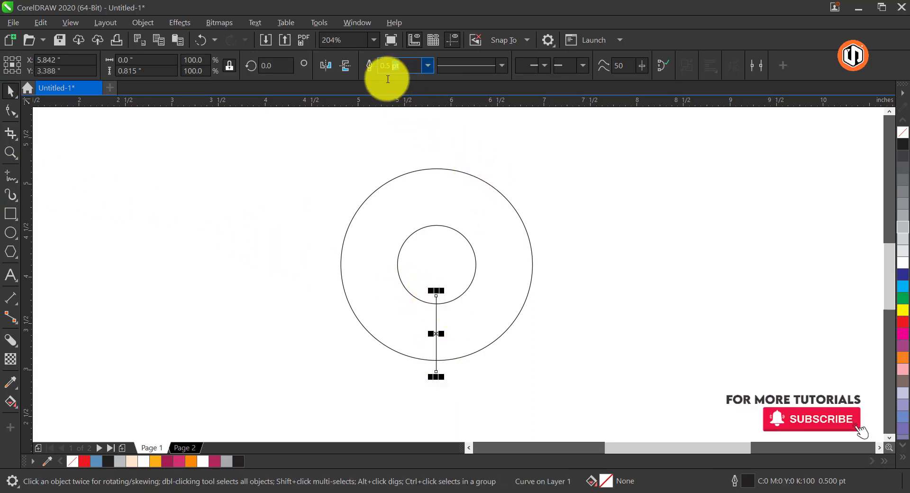
- Set the vertical line's outline width to 12 pt and convert that outline to an object
{"action": "type", "text": "10"}
{"action": "key", "text": "Return"}
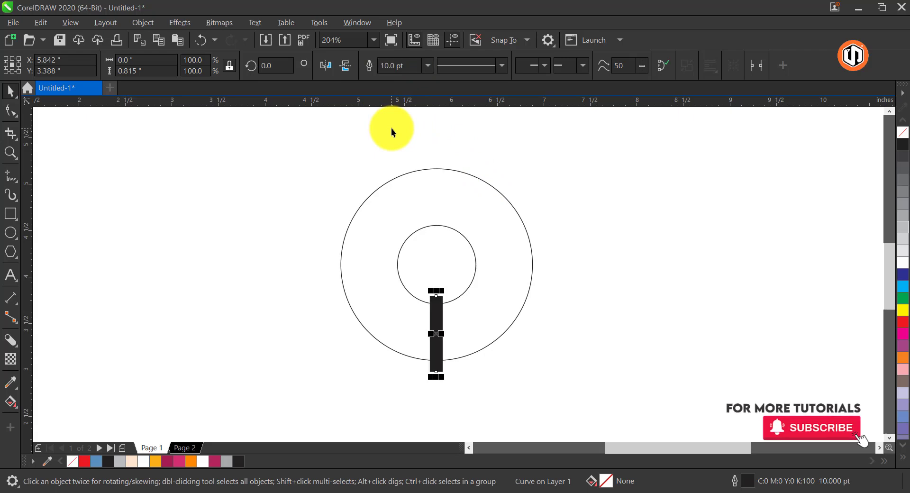
{"action": "left_click", "coordinate": [406, 66]}
{"action": "type", "text": "1"}
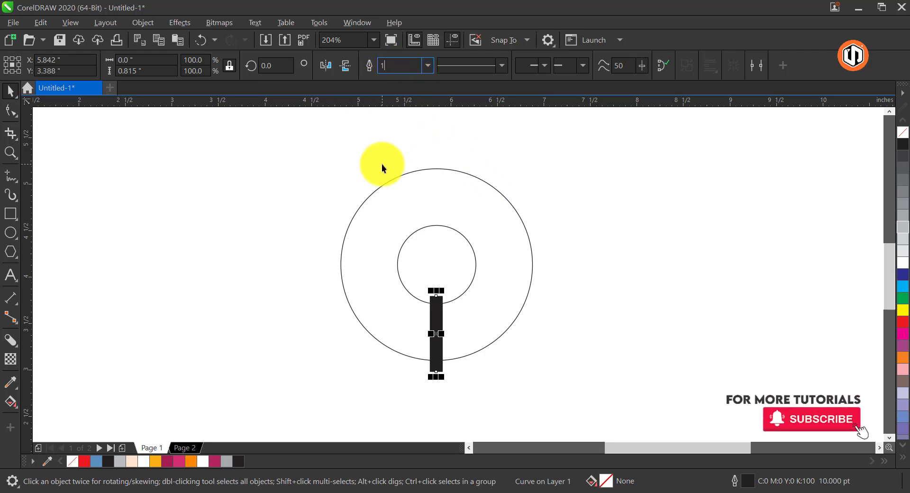
{"action": "type", "text": "2"}
{"action": "key", "text": "Return"}
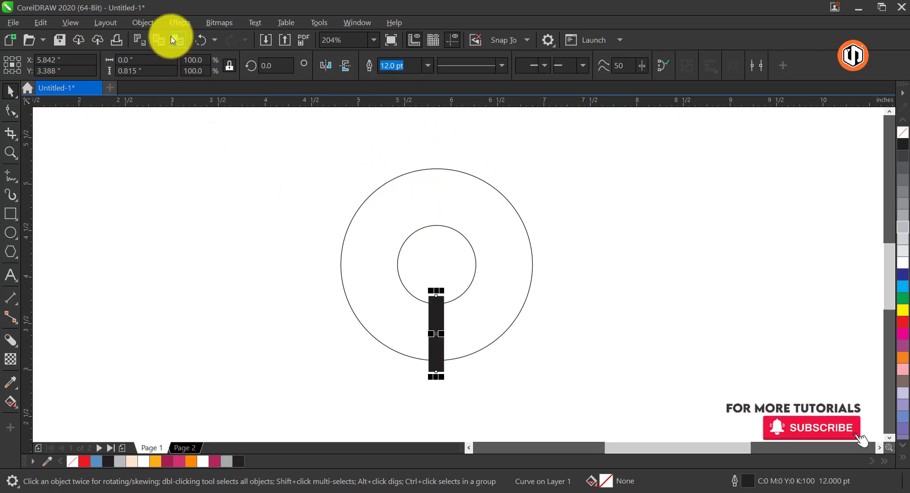
{"action": "left_click", "coordinate": [150, 24]}
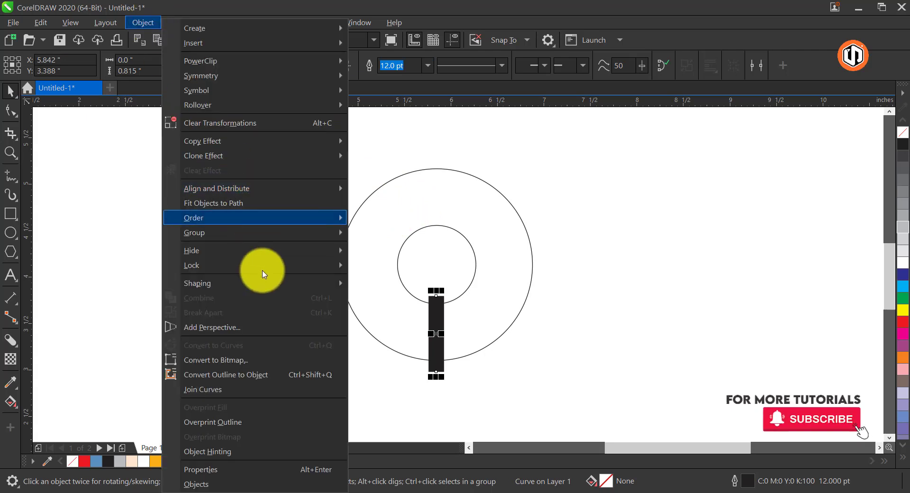
{"action": "left_click", "coordinate": [300, 377]}
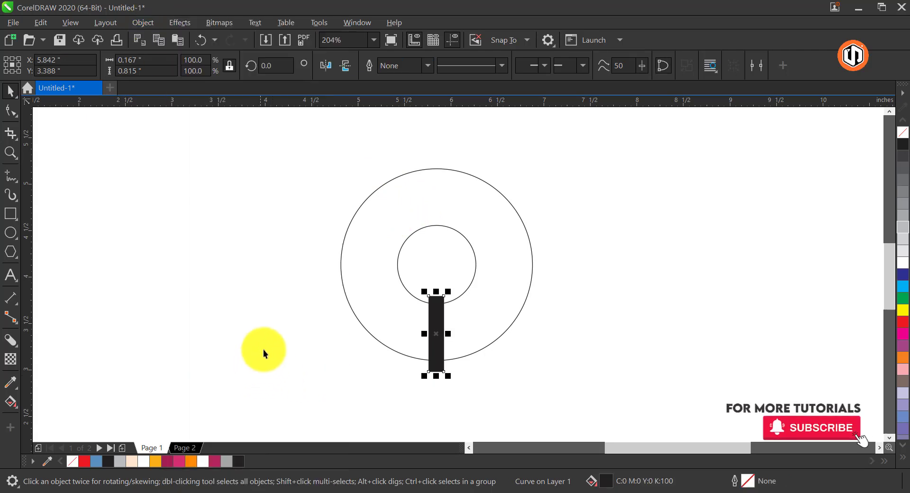
- Trim the ring with the black vertical bar to cut a gap at its base, and delete the bar
{"action": "left_click", "coordinate": [419, 200], "text": "shift"}
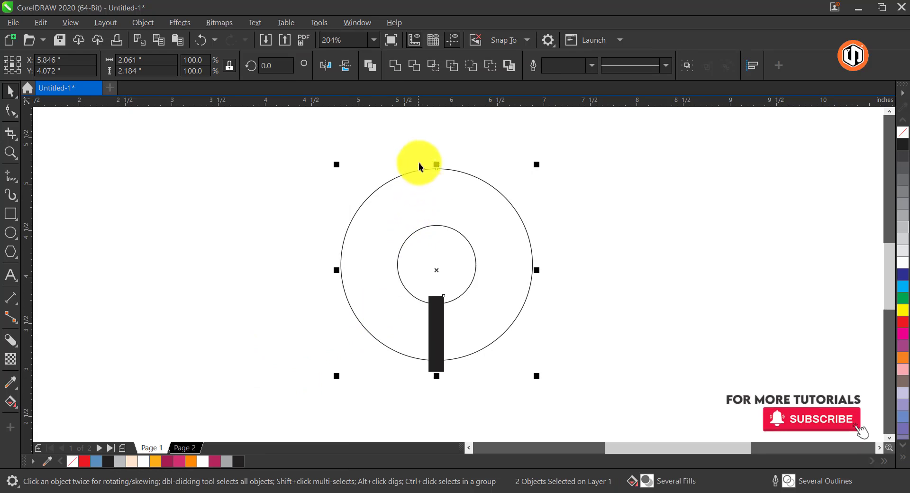
{"action": "left_click", "coordinate": [414, 66]}
{"action": "left_click", "coordinate": [454, 371]}
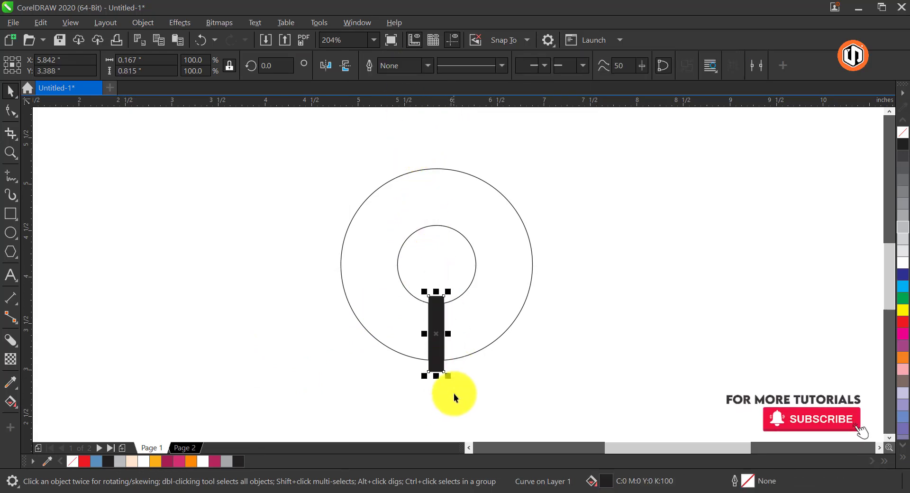
{"action": "key", "text": "Delete"}
- Fillet the corners of the split ring with a radius of 0.301"
{"action": "left_click", "coordinate": [477, 194]}
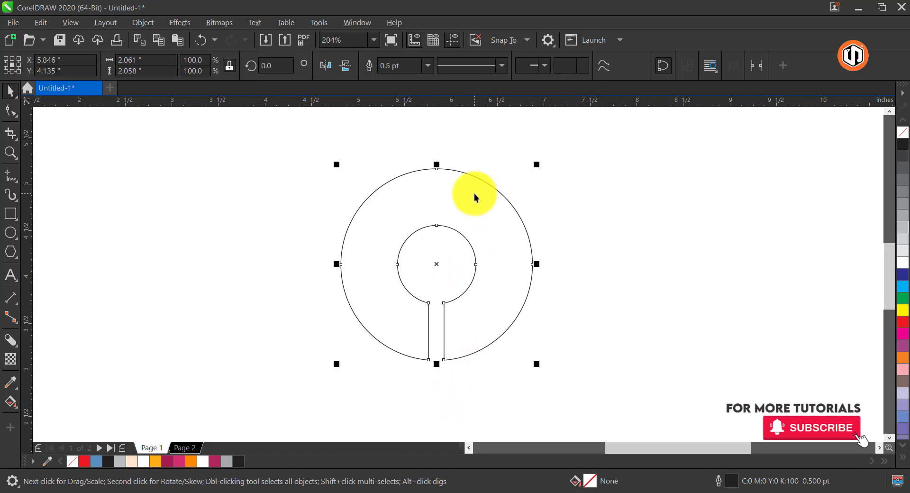
{"action": "left_click", "coordinate": [357, 22]}
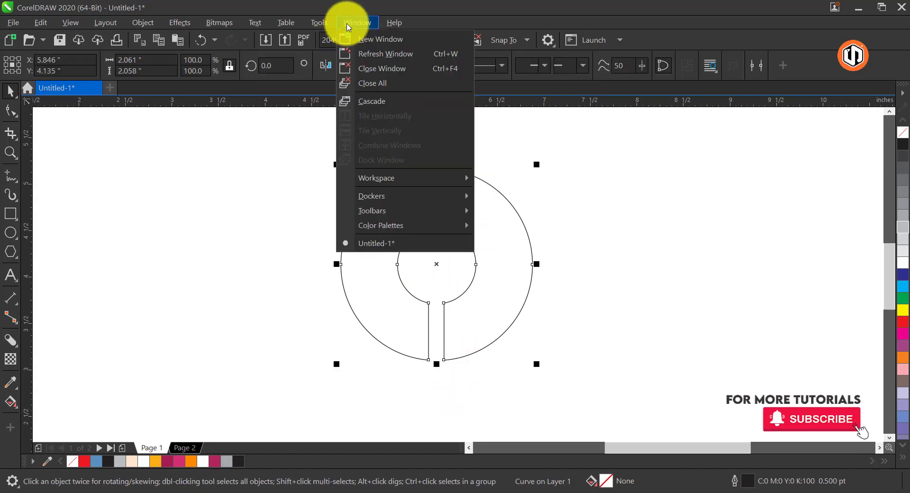
{"action": "mouse_move", "coordinate": [457, 199]}
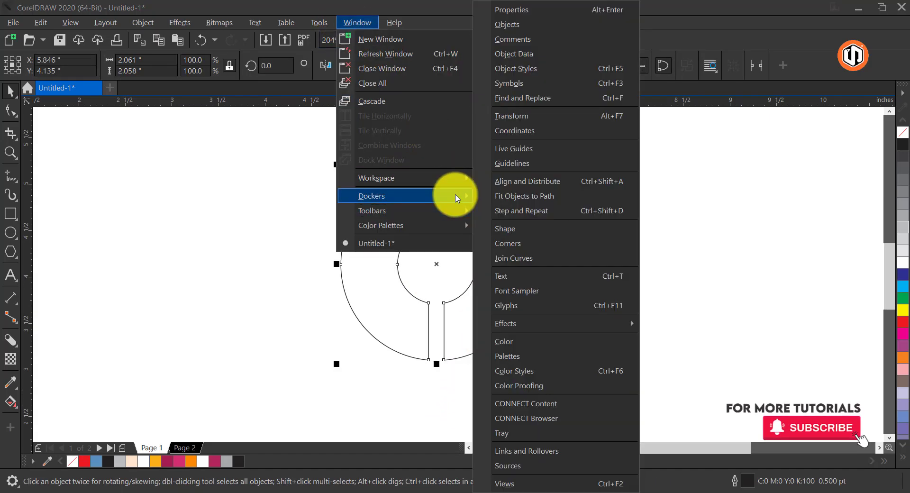
{"action": "left_click", "coordinate": [543, 243]}
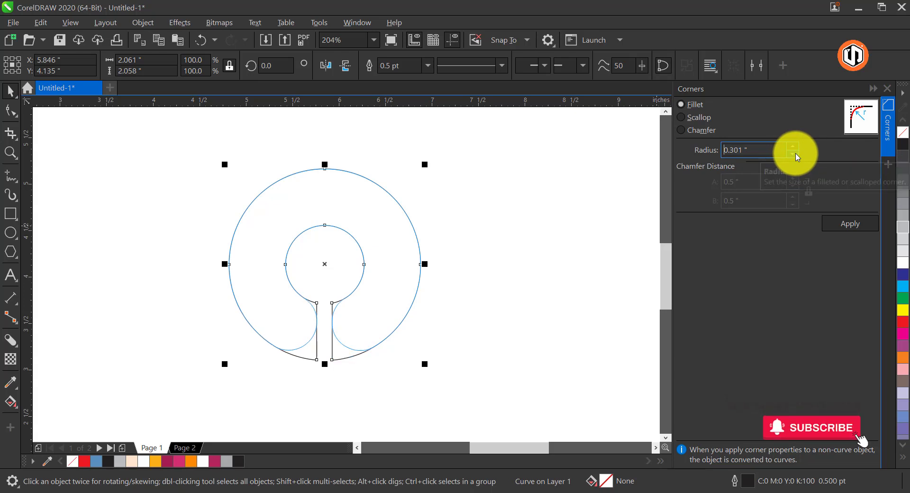
{"action": "left_click", "coordinate": [850, 222]}
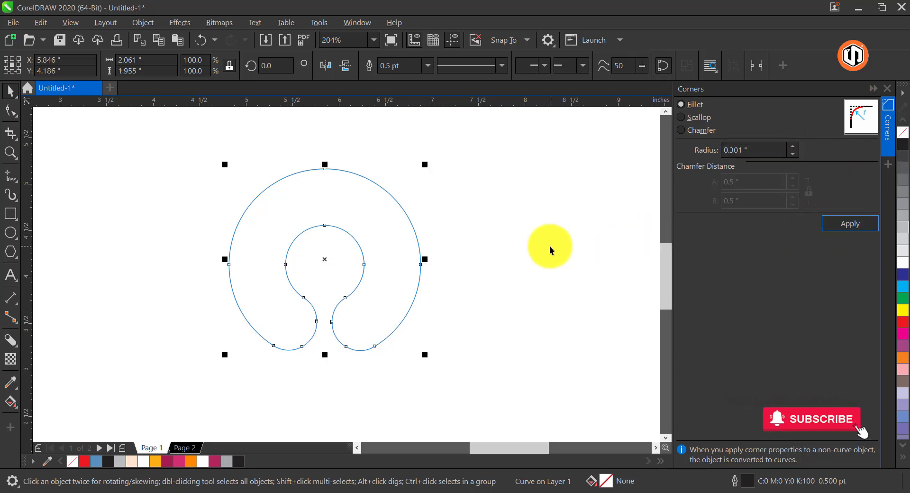
{"action": "left_click", "coordinate": [530, 210]}
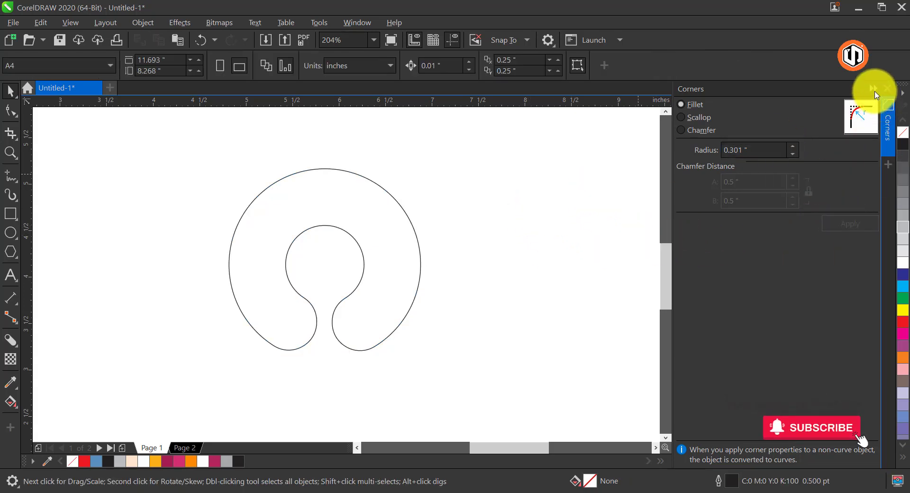
{"action": "left_click", "coordinate": [874, 90]}
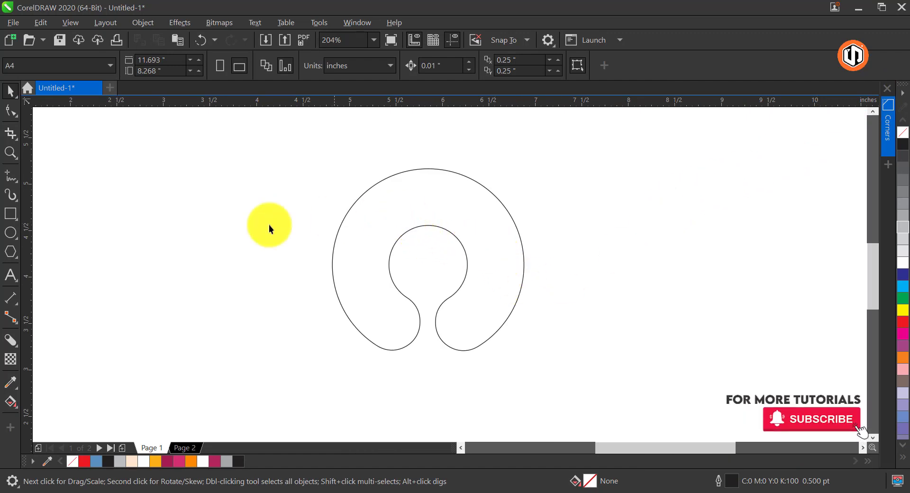
- Draw a circle about 1.712" in diameter over the ring's lower part, its top touching the top of the inner opening
{"action": "left_click", "coordinate": [18, 215]}
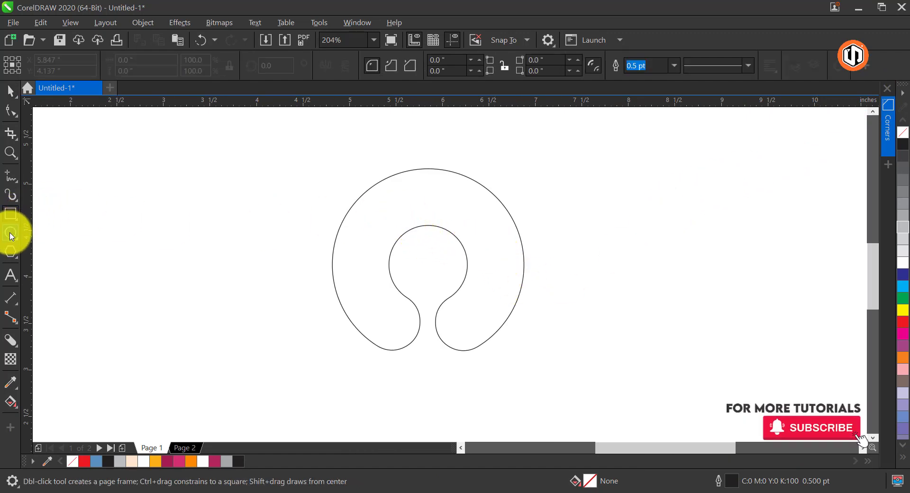
{"action": "left_click", "coordinate": [11, 233]}
{"action": "left_click_drag", "start_coordinate": [342, 239], "coordinate": [479, 379]}
{"action": "key", "text": "space"}
{"action": "left_click_drag", "start_coordinate": [419, 270], "coordinate": [436, 268]}
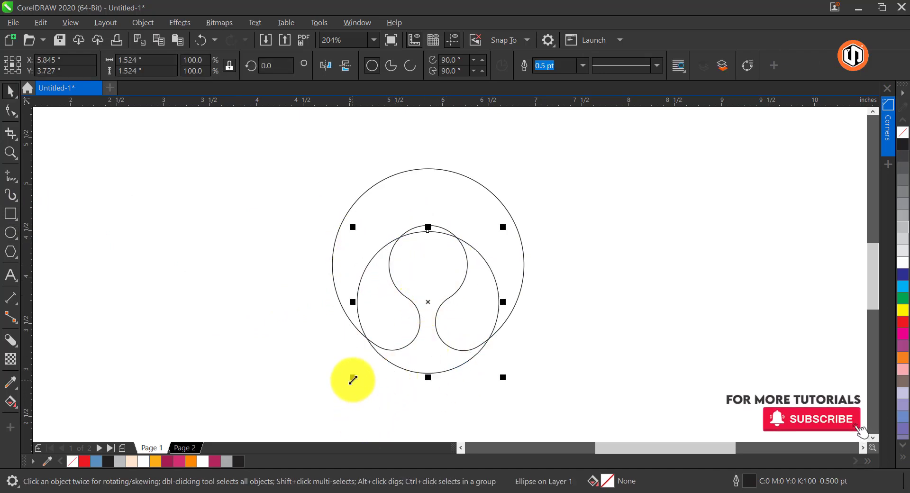
{"action": "left_click_drag", "start_coordinate": [352, 380], "coordinate": [336, 397]}
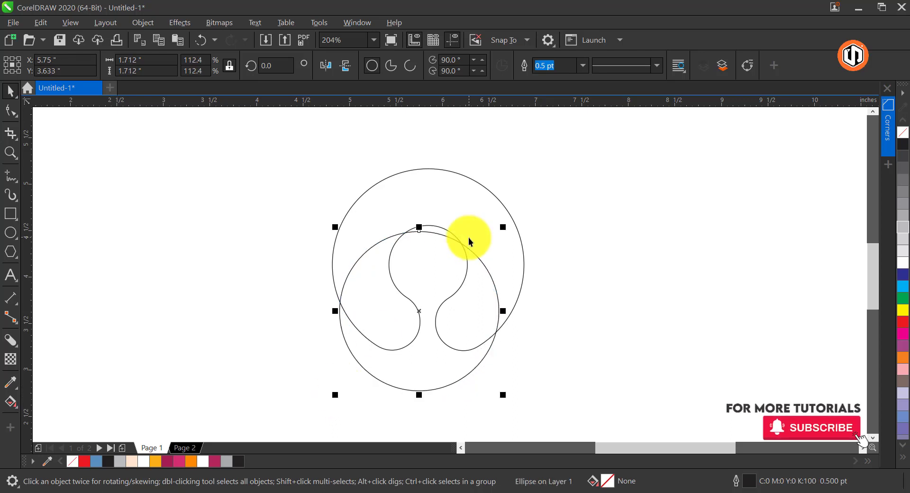
{"action": "left_click_drag", "start_coordinate": [433, 246], "coordinate": [441, 244]}
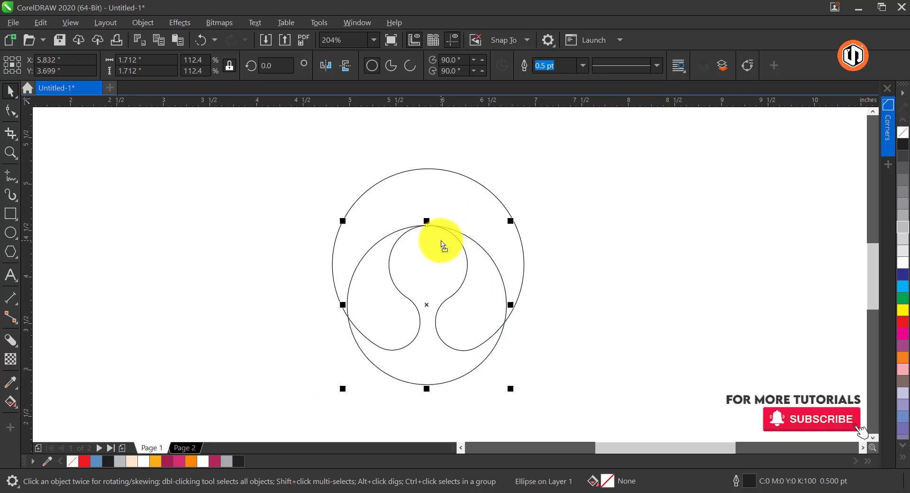
{"action": "left_click", "coordinate": [231, 235]}
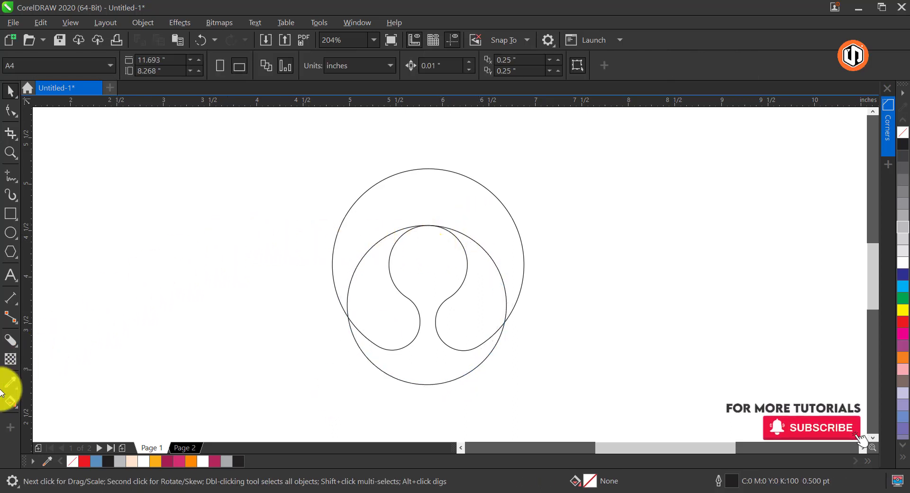
- Smart-fill the crescent region between the ring's outer edge and the overlapping circle with blue
{"action": "left_click", "coordinate": [9, 403]}
{"action": "left_click", "coordinate": [67, 417]}
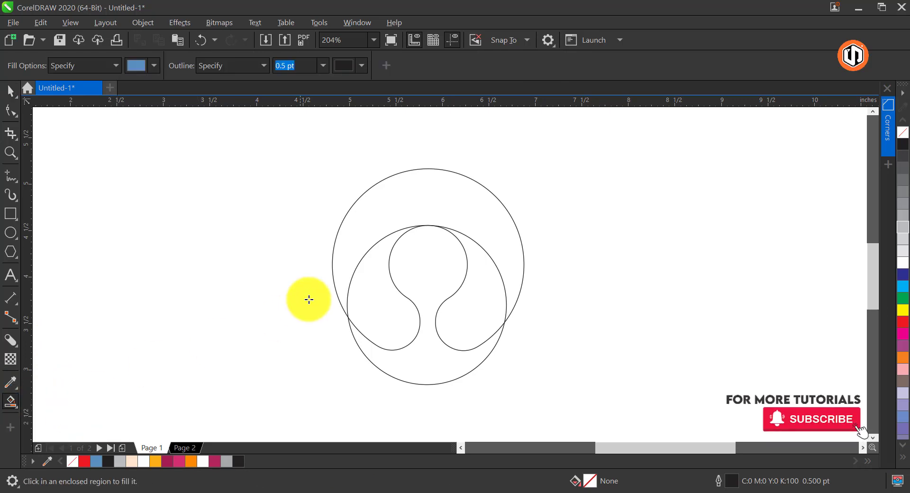
{"action": "left_click", "coordinate": [369, 235]}
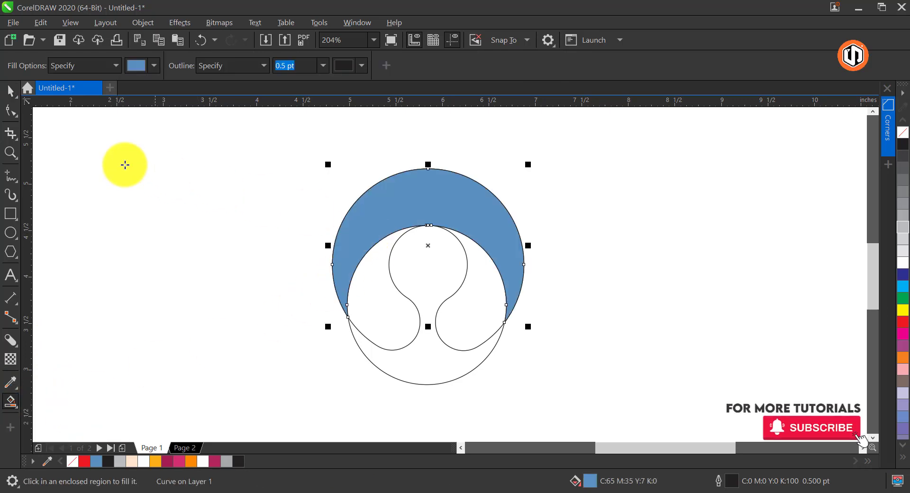
- Delete the overlapping construction circle below the crescent
{"action": "left_click", "coordinate": [9, 90]}
{"action": "left_click", "coordinate": [399, 379]}
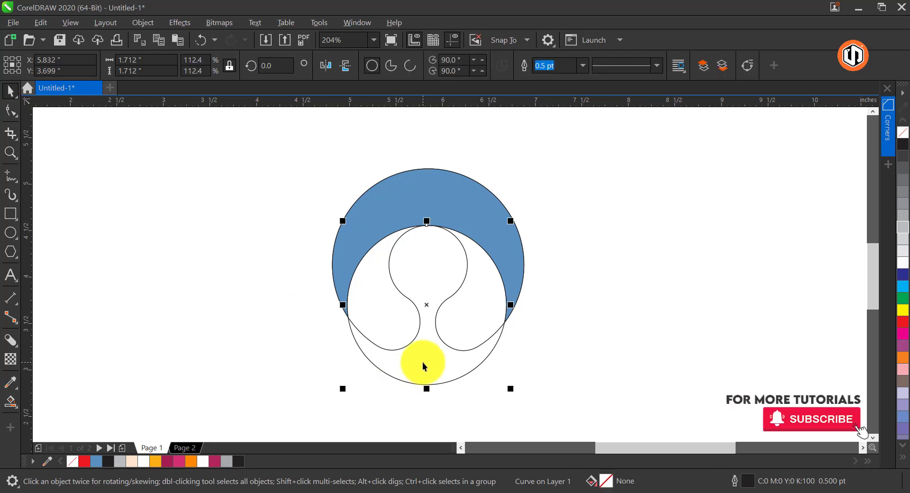
{"action": "key", "text": "Delete"}
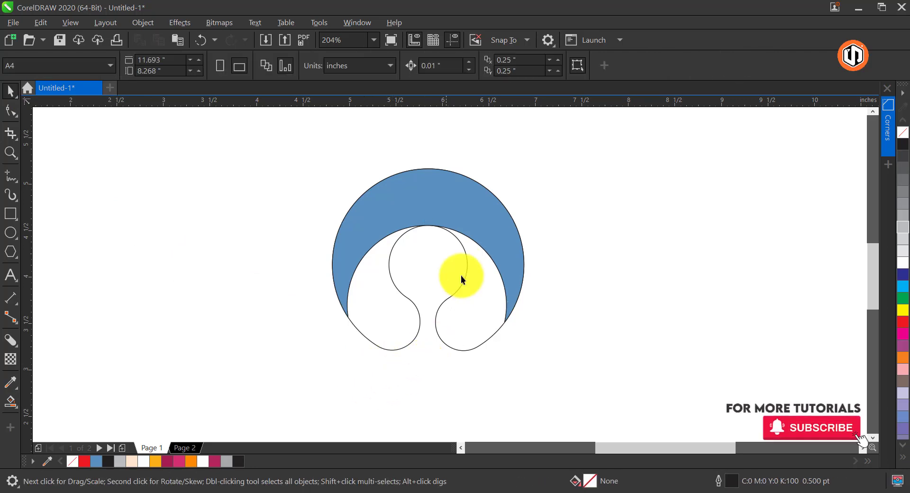
- Apply a linear fountain fill to the crescent from its upper right to its left edge, with dark crimson as the starting colour
{"action": "left_click", "coordinate": [391, 218]}
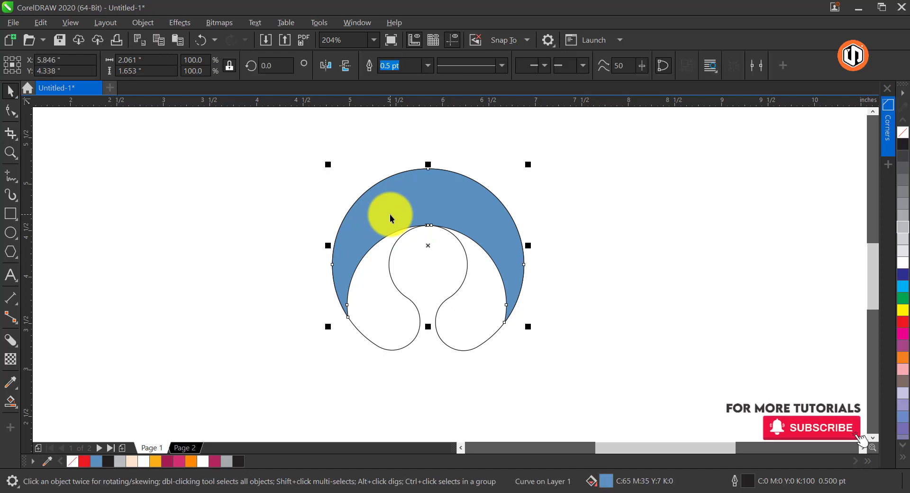
{"action": "left_click", "coordinate": [16, 406]}
{"action": "left_click", "coordinate": [76, 402]}
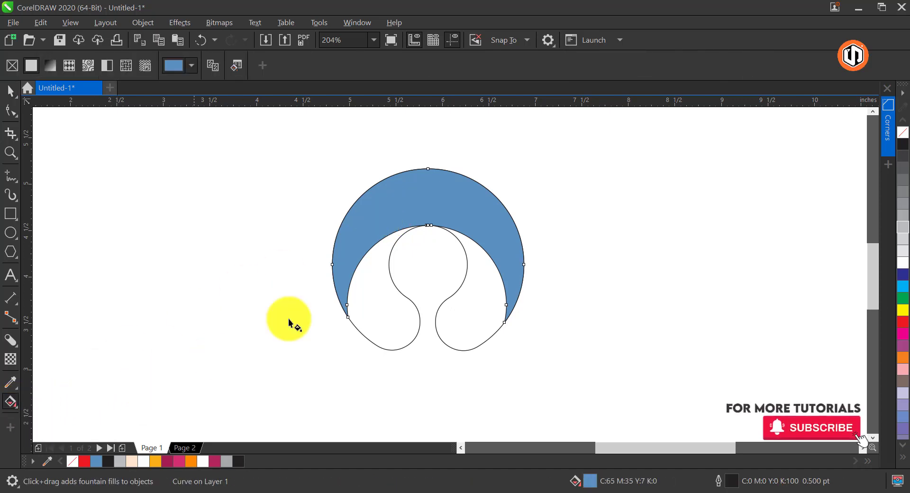
{"action": "left_click_drag", "start_coordinate": [496, 220], "coordinate": [330, 251]}
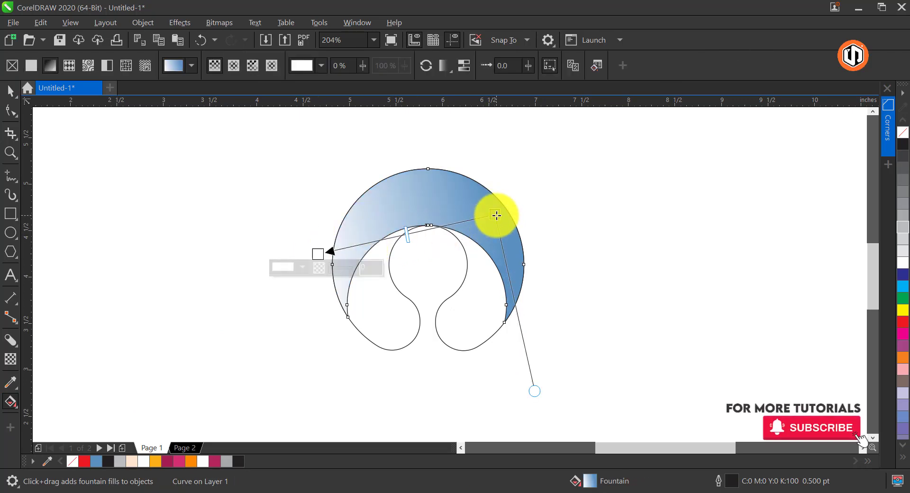
{"action": "left_click", "coordinate": [496, 215]}
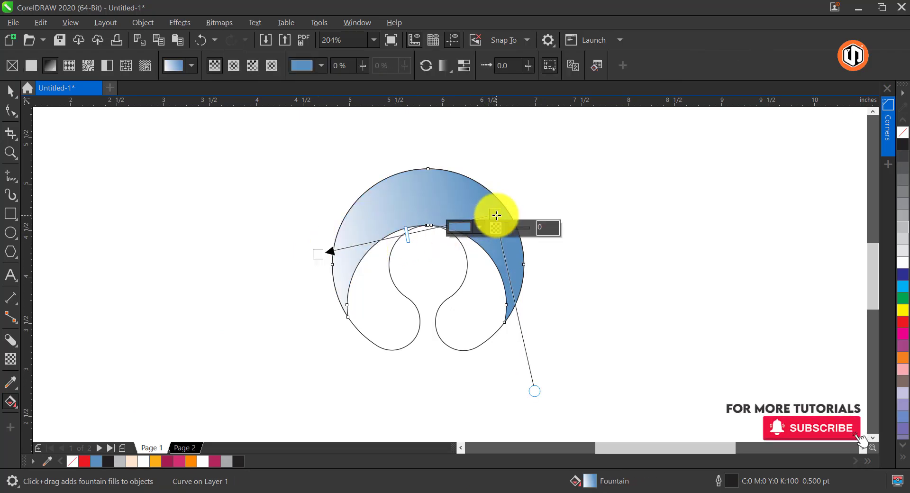
{"action": "left_click", "coordinate": [169, 462]}
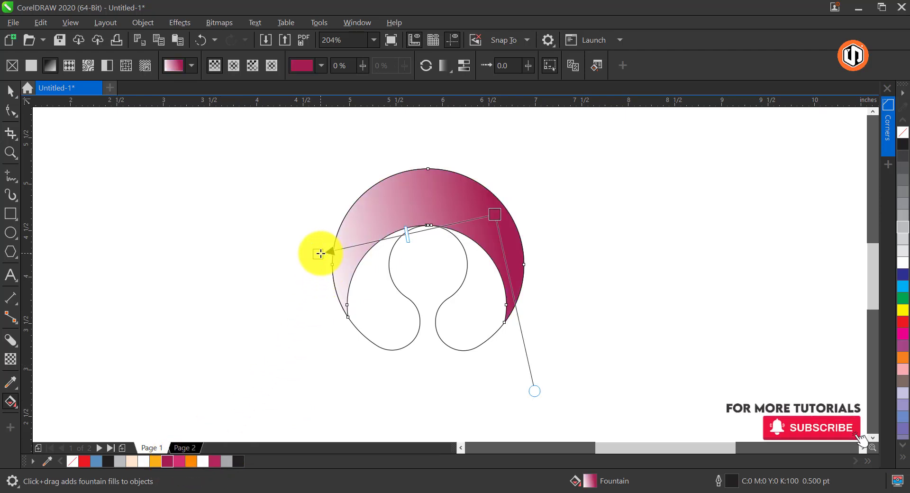
- Set the end colour of the crescent's fountain fill to pink
{"action": "left_click", "coordinate": [321, 253]}
{"action": "left_click", "coordinate": [179, 462]}
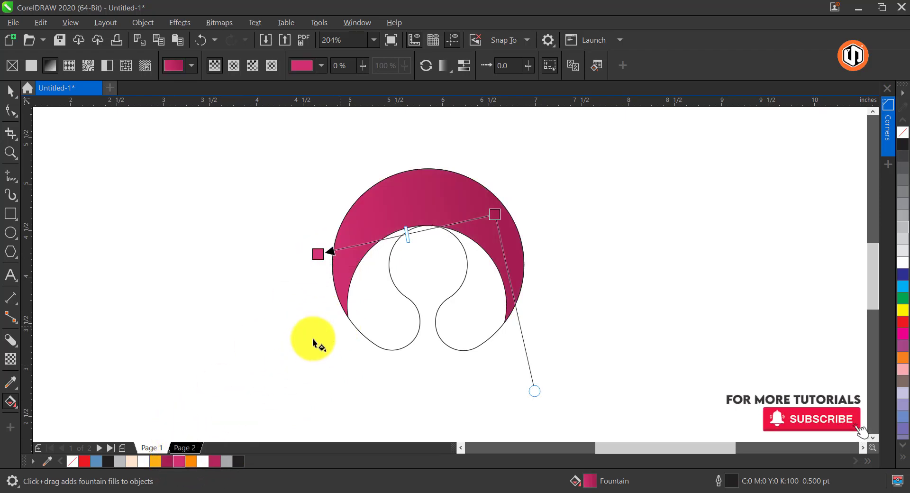
- Apply a vertical linear fountain fill to the inner split-ring shape, from its lower-left lobe up to the crescent's inner edge
{"action": "key", "text": "space"}
{"action": "left_click", "coordinate": [469, 298]}
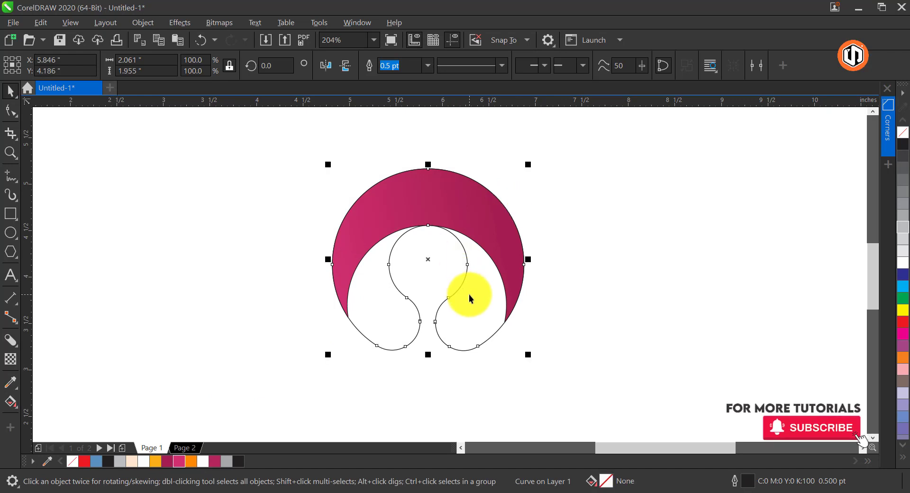
{"action": "left_click", "coordinate": [13, 400]}
{"action": "left_click", "coordinate": [71, 399]}
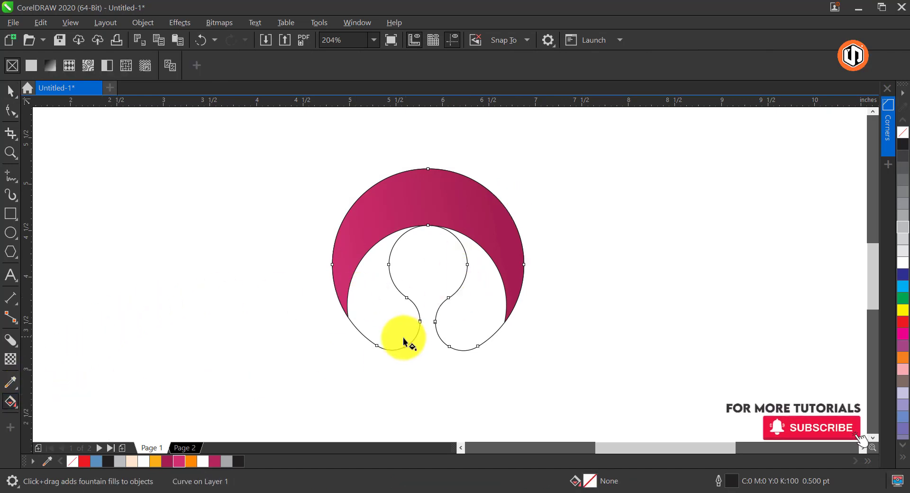
{"action": "left_click_drag", "start_coordinate": [403, 335], "coordinate": [404, 243]}
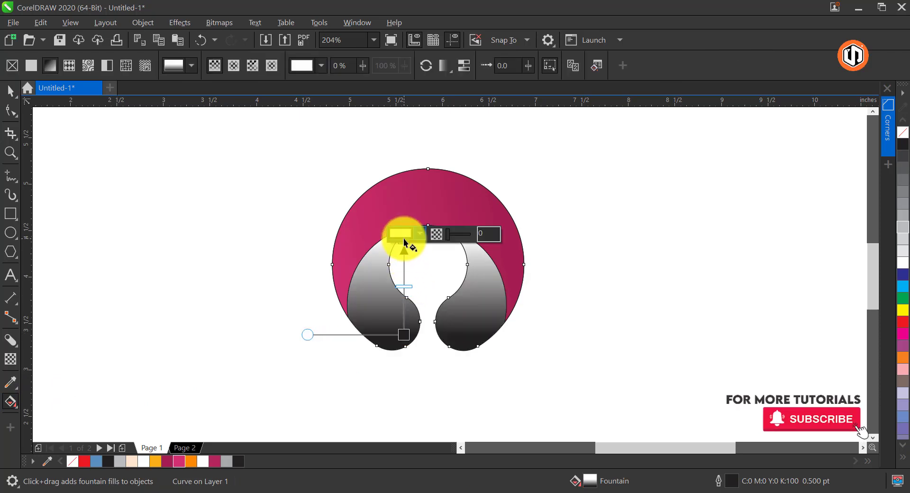
- Set the split-ring shape's fountain fill to start in yellow-orange at the lower end and finish in orange at the upper end
{"action": "left_click", "coordinate": [408, 343]}
{"action": "left_click", "coordinate": [404, 337]}
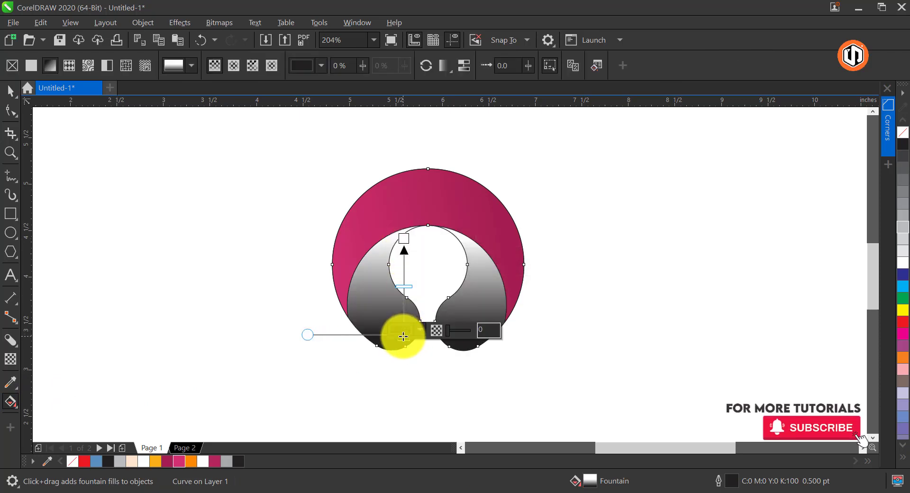
{"action": "left_click", "coordinate": [156, 461]}
{"action": "left_click", "coordinate": [404, 238]}
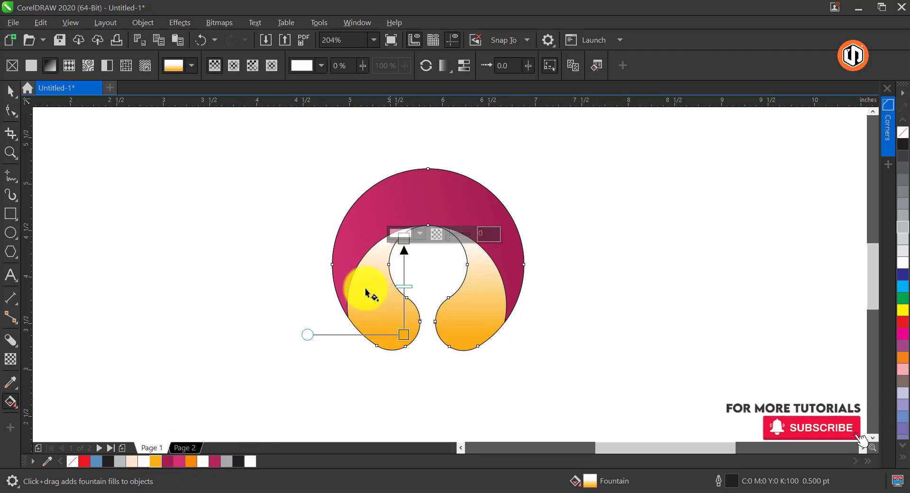
{"action": "left_click", "coordinate": [191, 461]}
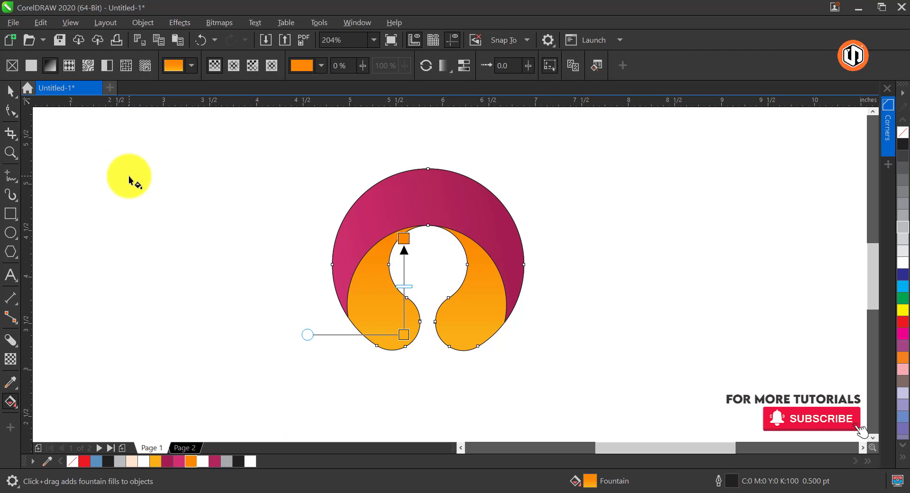
- Remove the outlines from both the crescent and the split-ring shape
{"action": "left_click", "coordinate": [11, 90]}
{"action": "left_click_drag", "start_coordinate": [620, 379], "coordinate": [612, 374]}
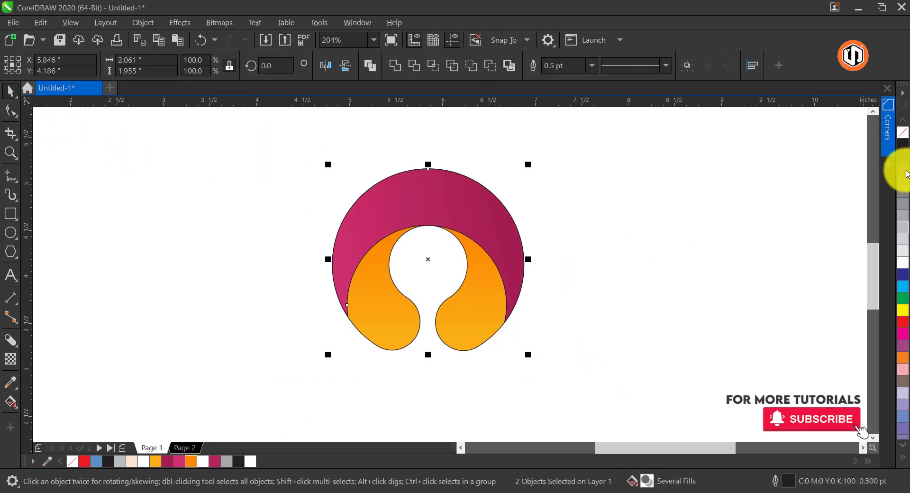
{"action": "right_click", "coordinate": [904, 137]}
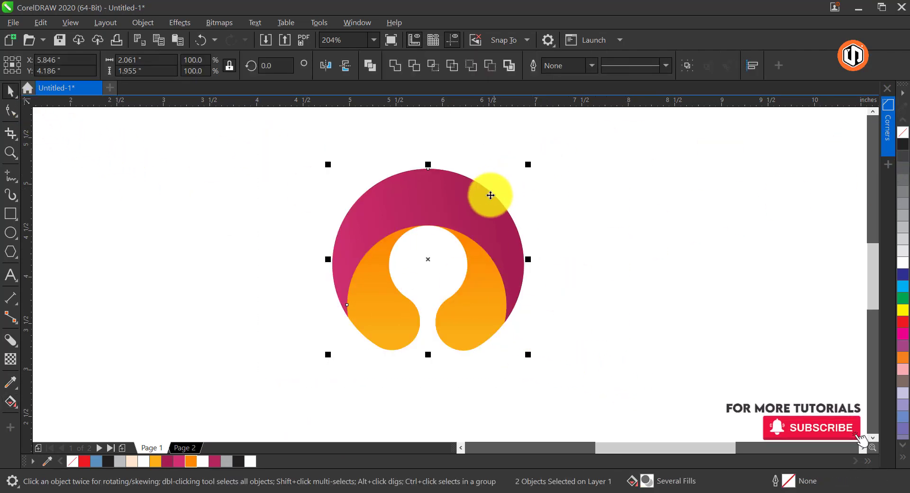
{"action": "left_click", "coordinate": [558, 217]}
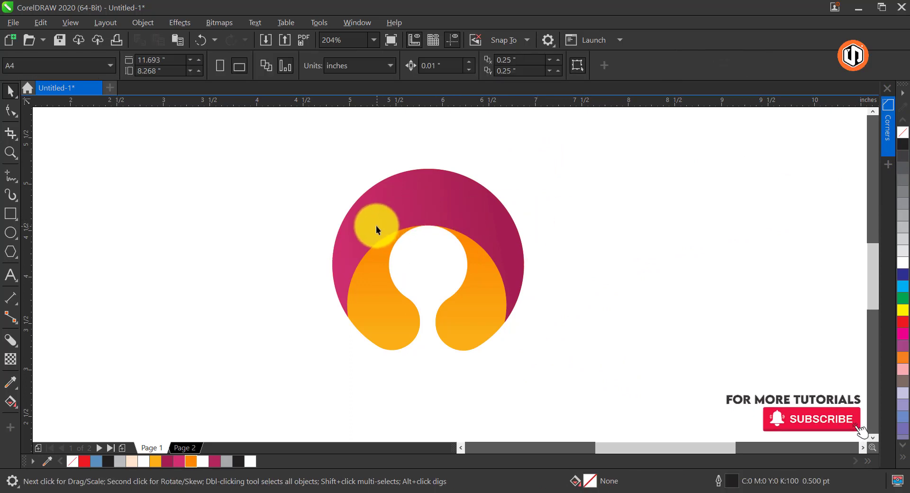
- Place a copy of the crescent to the lower right, centred at about X 6.111", Y 3.854", and fill it light grey
{"action": "left_click_drag", "start_coordinate": [369, 223], "coordinate": [396, 272]}
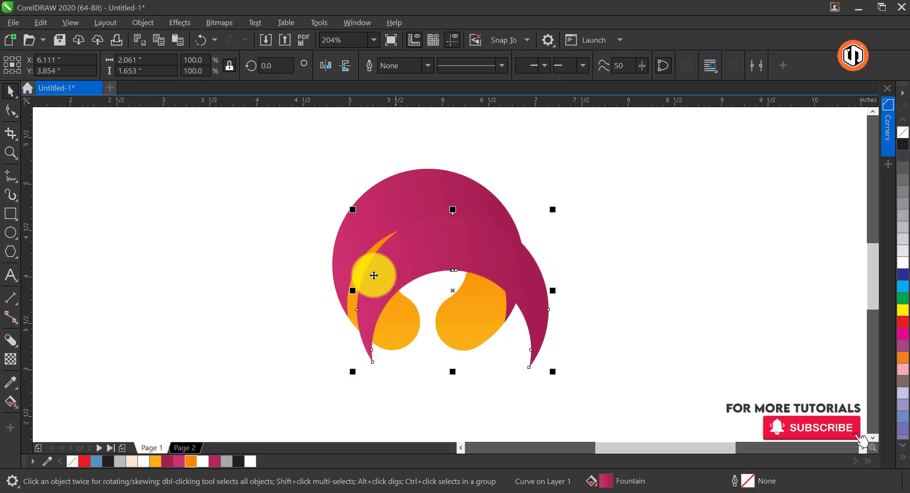
{"action": "left_click", "coordinate": [905, 235]}
{"action": "left_click", "coordinate": [579, 263]}
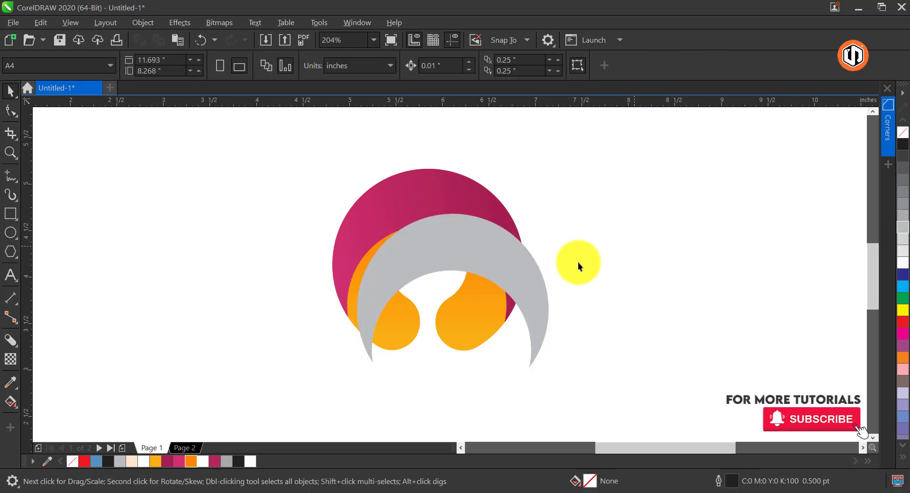
- Smart-fill the thin orange sliver between the magenta crescent and the grey crescent with blue
{"action": "left_click", "coordinate": [13, 404]}
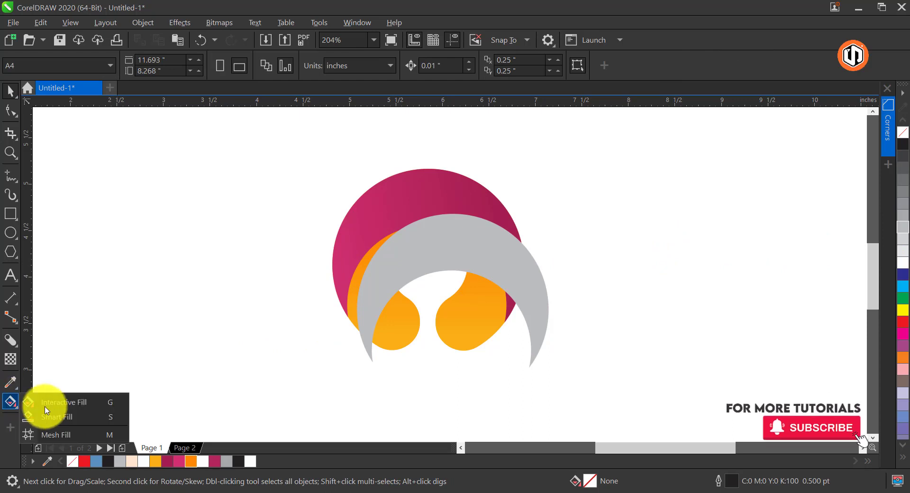
{"action": "left_click", "coordinate": [47, 418]}
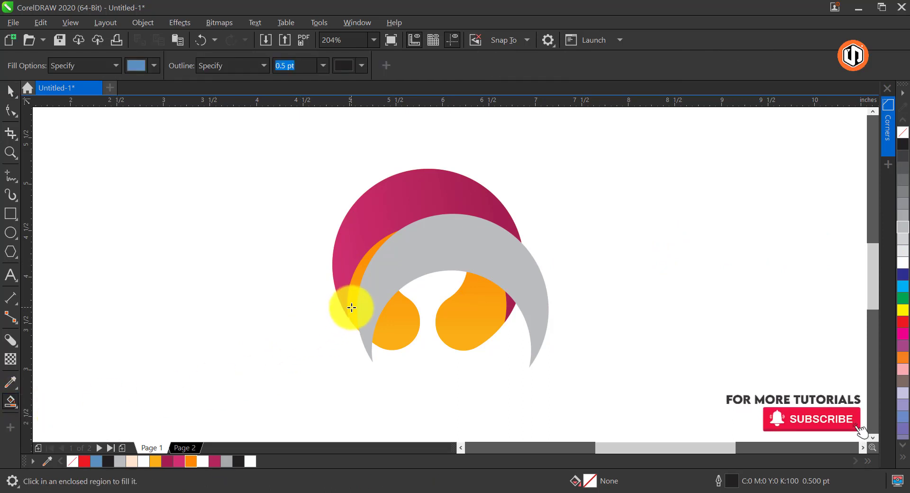
{"action": "left_click", "coordinate": [351, 307]}
- Delete the grey crescent copy
{"action": "left_click", "coordinate": [10, 90]}
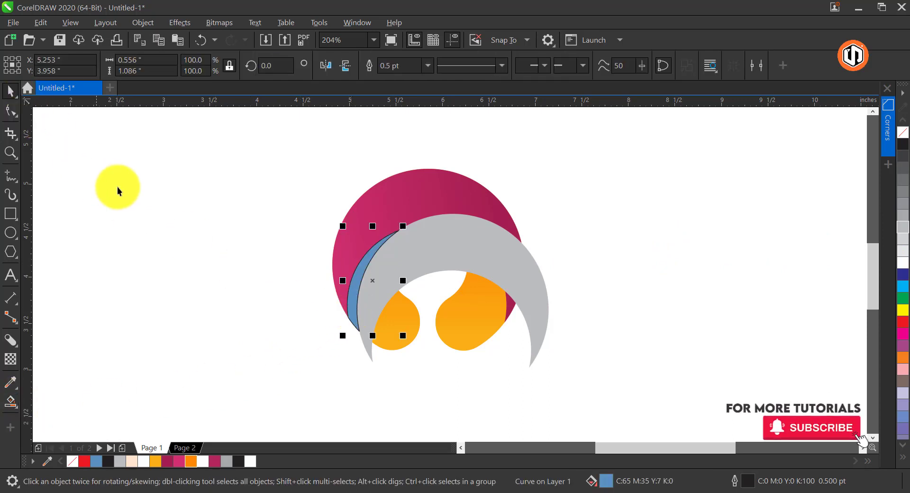
{"action": "left_click", "coordinate": [433, 244]}
{"action": "key", "text": "Delete"}
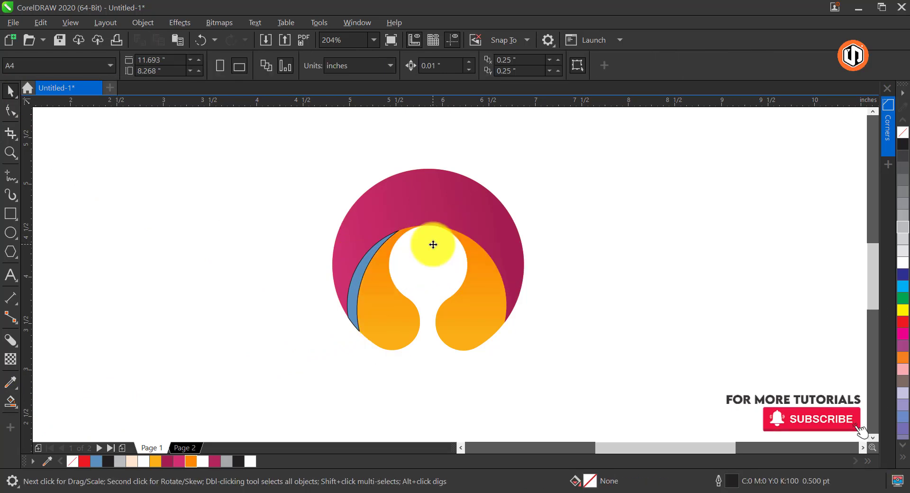
- Copy the fill of the large magenta crescent onto the blue sliver and remove the sliver's outline
{"action": "left_click", "coordinate": [353, 297]}
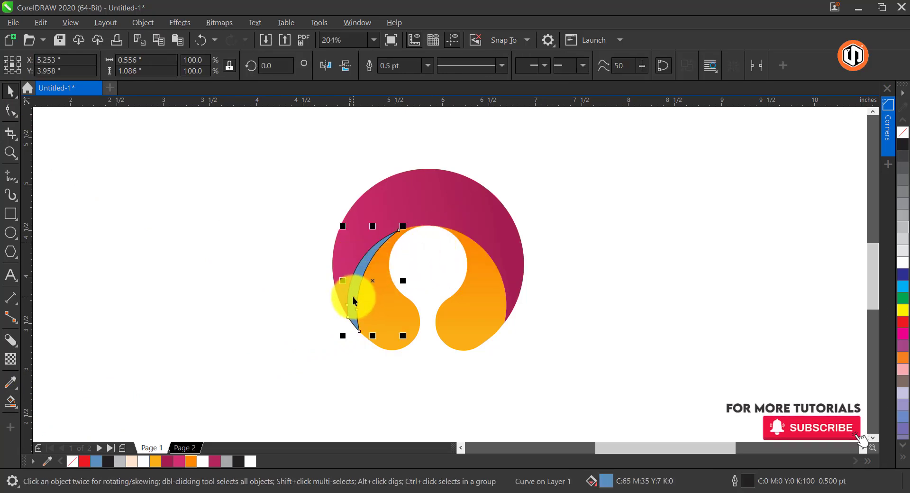
{"action": "left_click", "coordinate": [41, 22]}
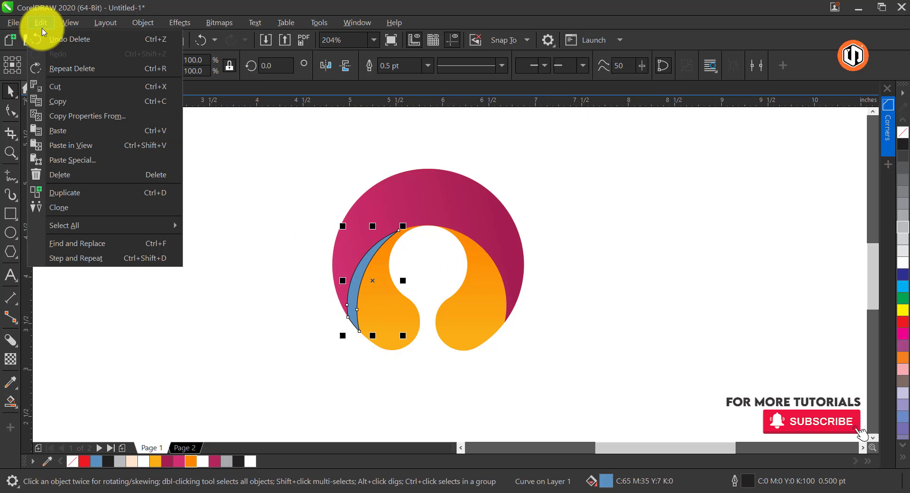
{"action": "left_click", "coordinate": [102, 124]}
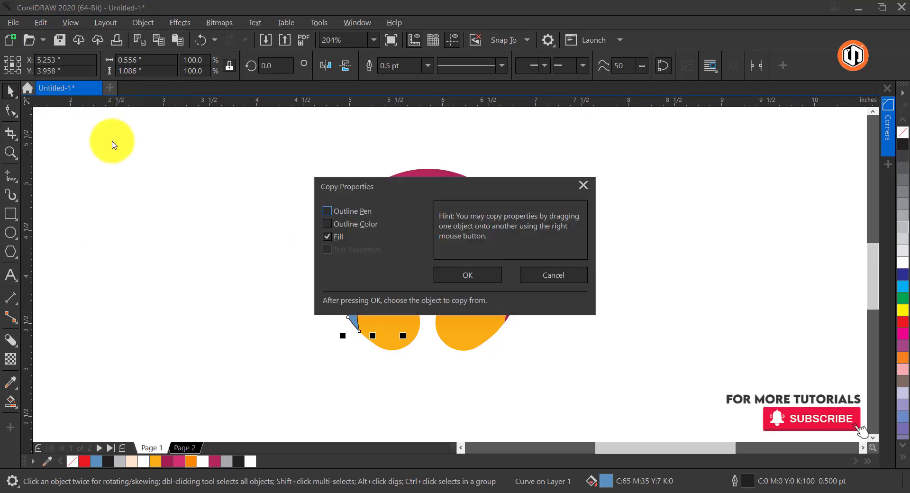
{"action": "left_click", "coordinate": [464, 276]}
{"action": "left_click", "coordinate": [444, 203]}
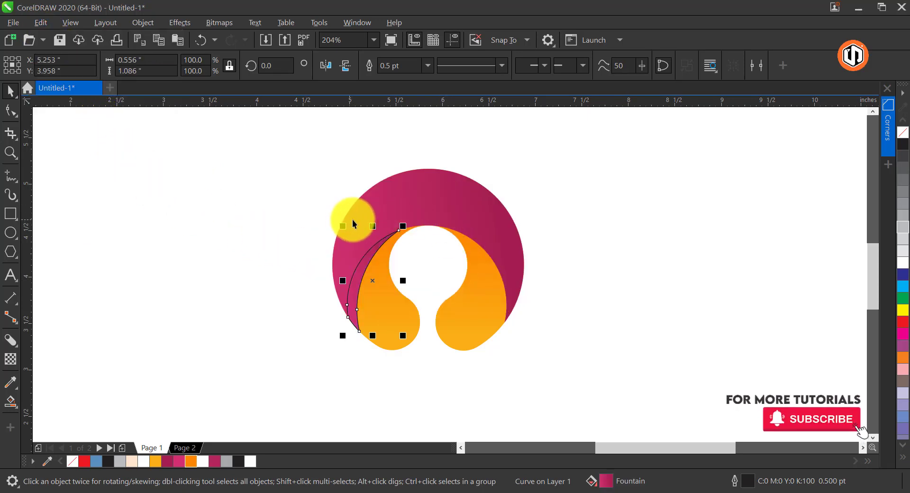
{"action": "right_click", "coordinate": [903, 132]}
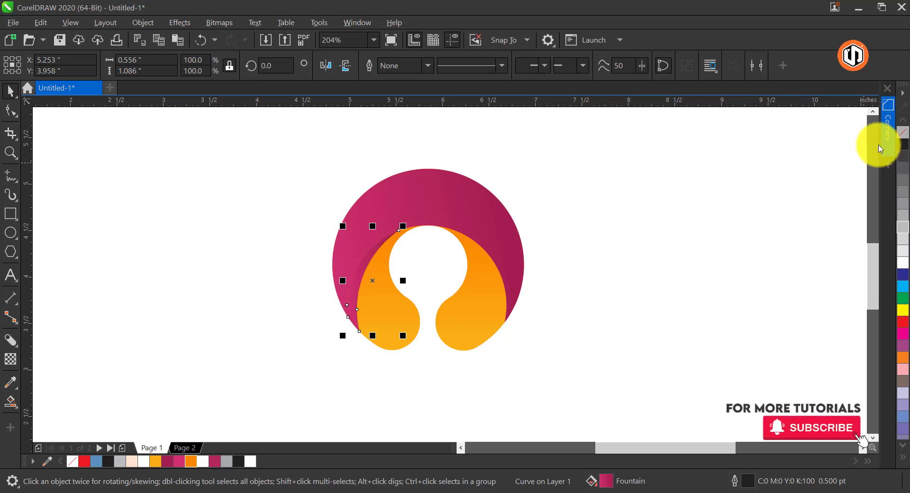
- Adjust the sliver's fountain fill so that its crimson starting end lies on the sliver's left edge
{"action": "left_click", "coordinate": [11, 402]}
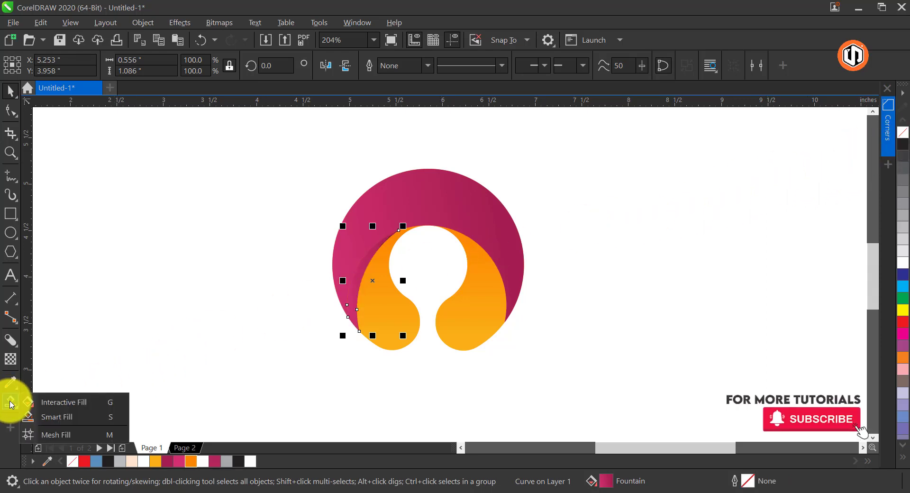
{"action": "left_click", "coordinate": [57, 401]}
{"action": "left_click_drag", "start_coordinate": [391, 260], "coordinate": [350, 271]}
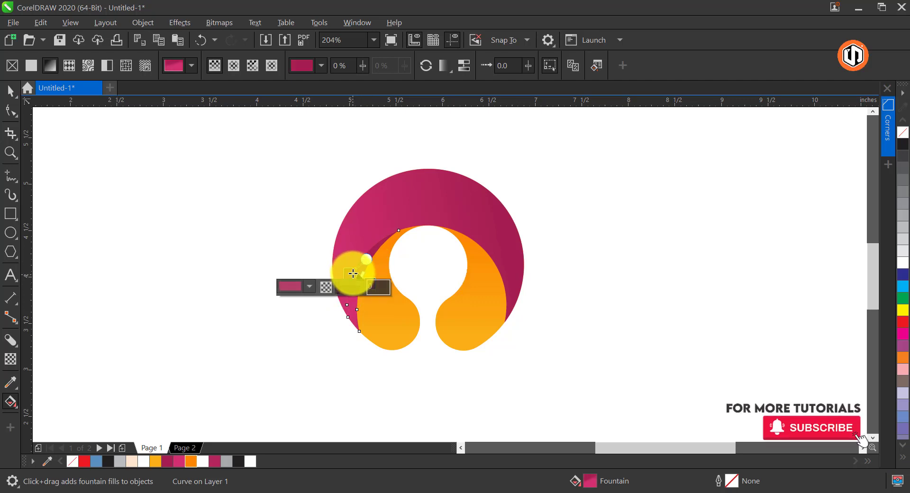
- Darken the starting colour of the sliver's fountain fill to #75052E as a shadow and fine-tune the fill's angle
{"action": "left_click", "coordinate": [311, 288]}
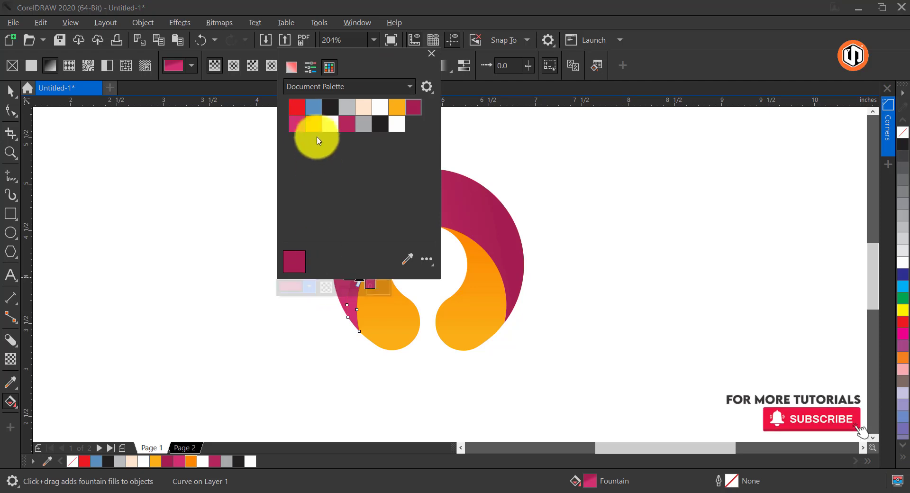
{"action": "left_click", "coordinate": [292, 70]}
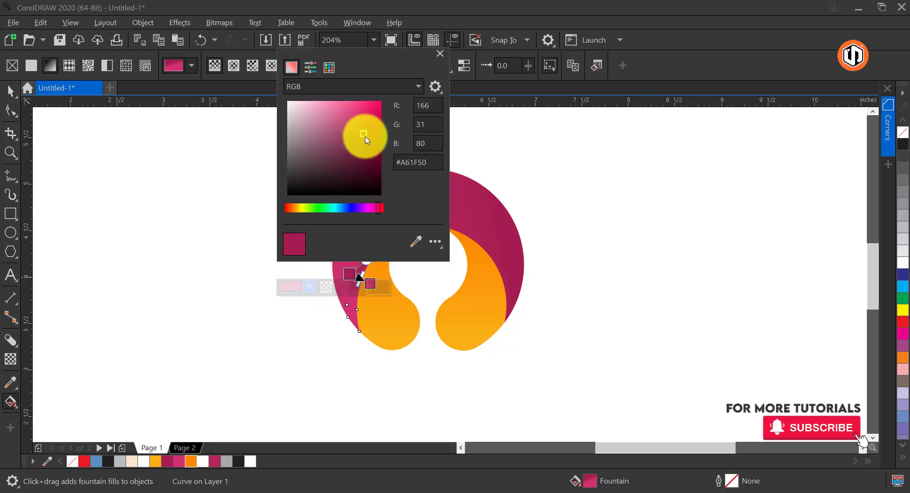
{"action": "left_click_drag", "start_coordinate": [366, 136], "coordinate": [377, 151]}
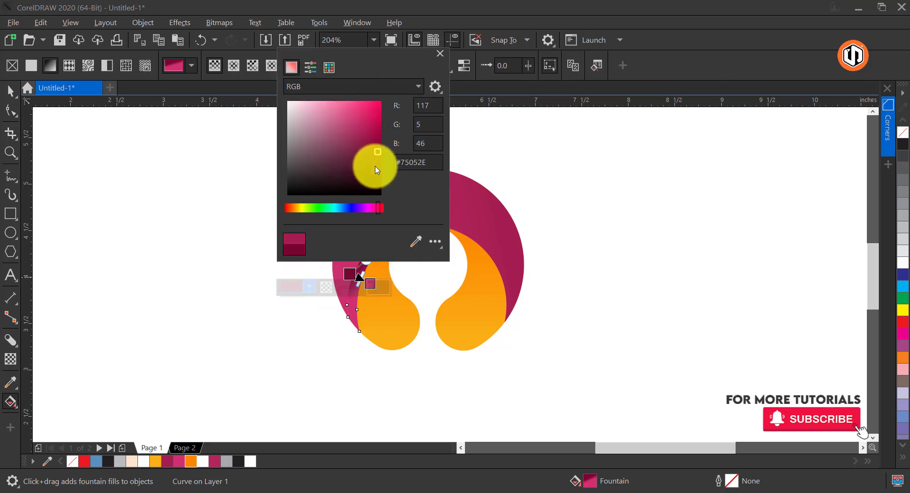
{"action": "left_click", "coordinate": [375, 309]}
{"action": "left_click", "coordinate": [360, 256]}
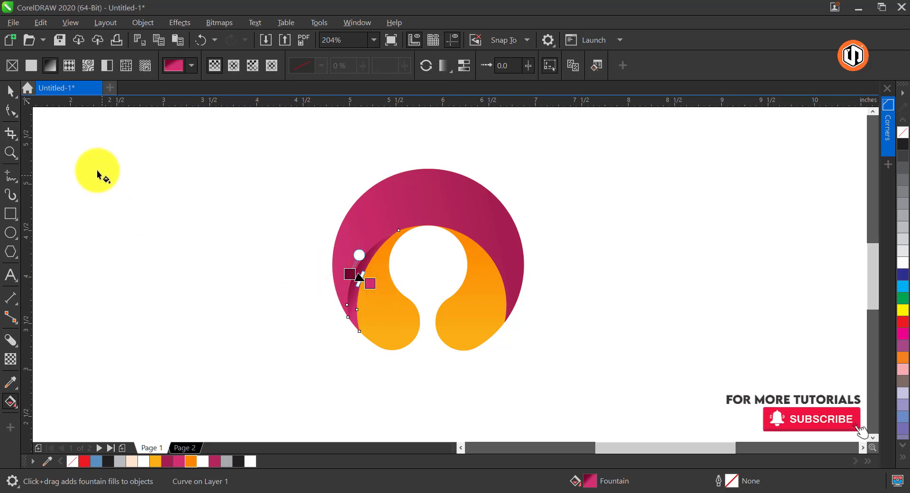
{"action": "left_click", "coordinate": [10, 90]}
{"action": "left_click", "coordinate": [243, 189]}
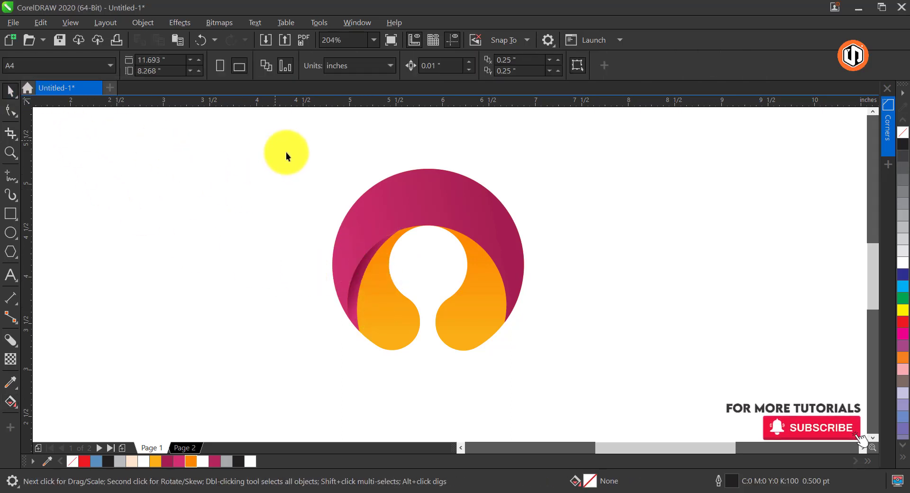
- Group the crescent, the split-ring shape and the shadow sliver
{"action": "left_click_drag", "start_coordinate": [584, 376], "coordinate": [571, 362]}
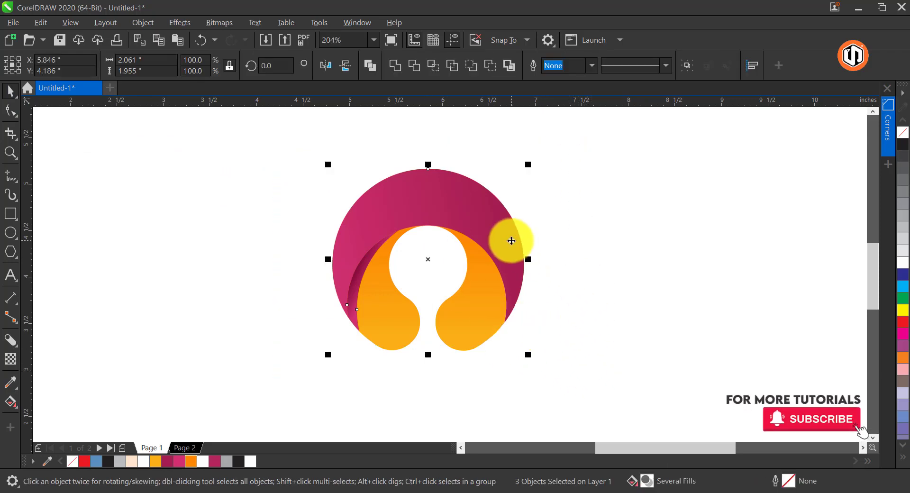
{"action": "right_click", "coordinate": [512, 242]}
{"action": "left_click", "coordinate": [541, 186]}
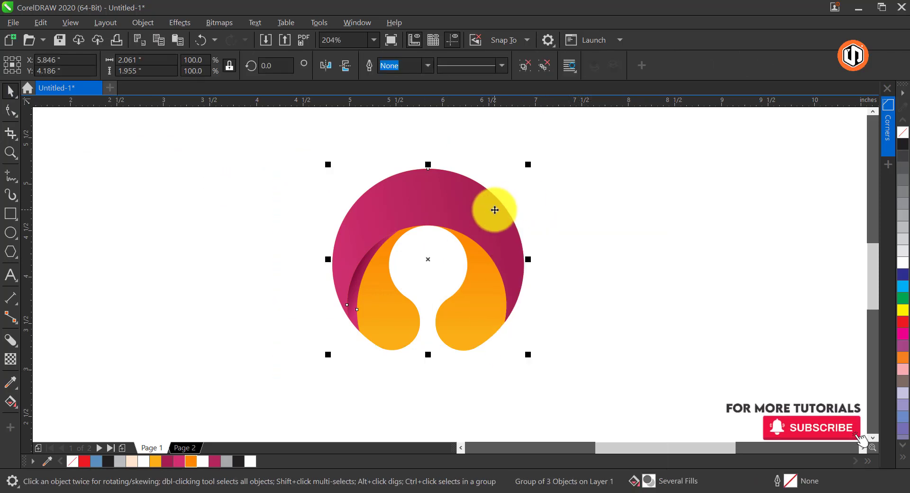
- Rotate the grouped logo 75° counterclockwise so that its opening faces right
{"action": "left_click", "coordinate": [504, 195]}
{"action": "left_click_drag", "start_coordinate": [529, 162], "coordinate": [338, 132]}
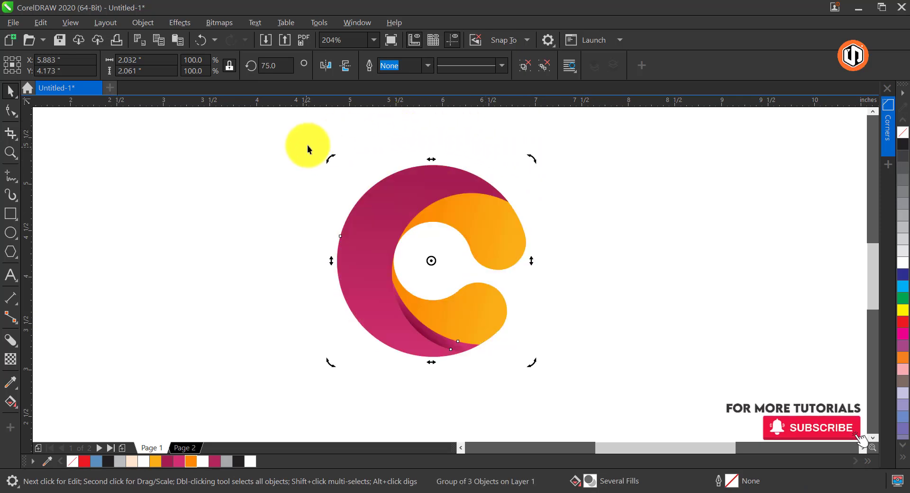
{"action": "left_click", "coordinate": [639, 232]}
- Add a copy of the logo scaled to about 36.6% inside the central opening and rotate it to 120°
{"action": "left_click", "coordinate": [446, 195]}
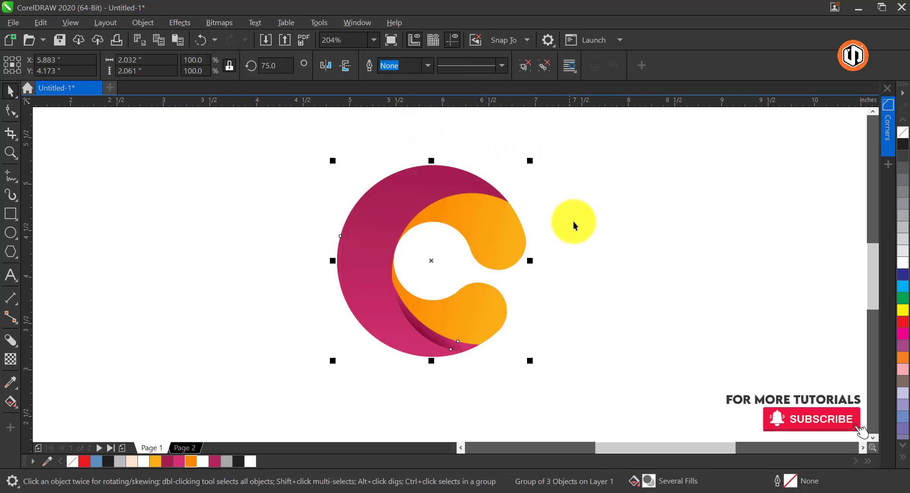
{"action": "left_click_drag", "start_coordinate": [529, 161], "coordinate": [424, 200]}
{"action": "left_click", "coordinate": [473, 220]}
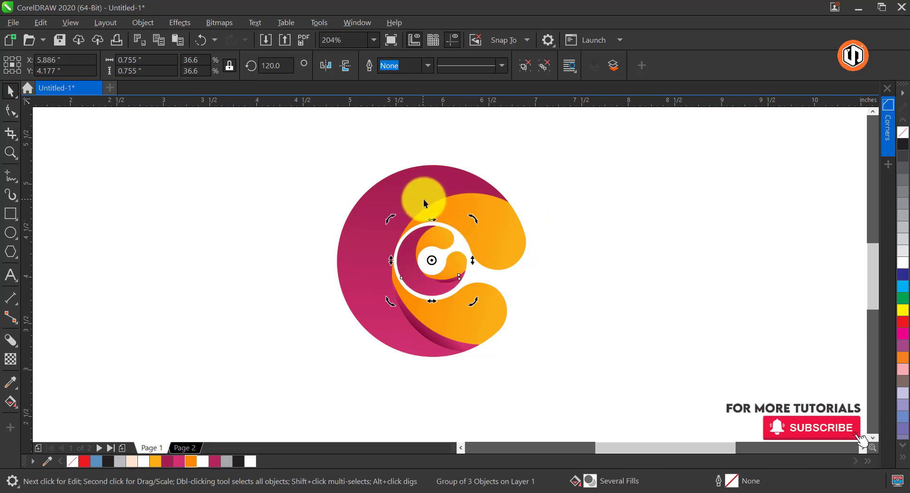
{"action": "left_click", "coordinate": [655, 233]}
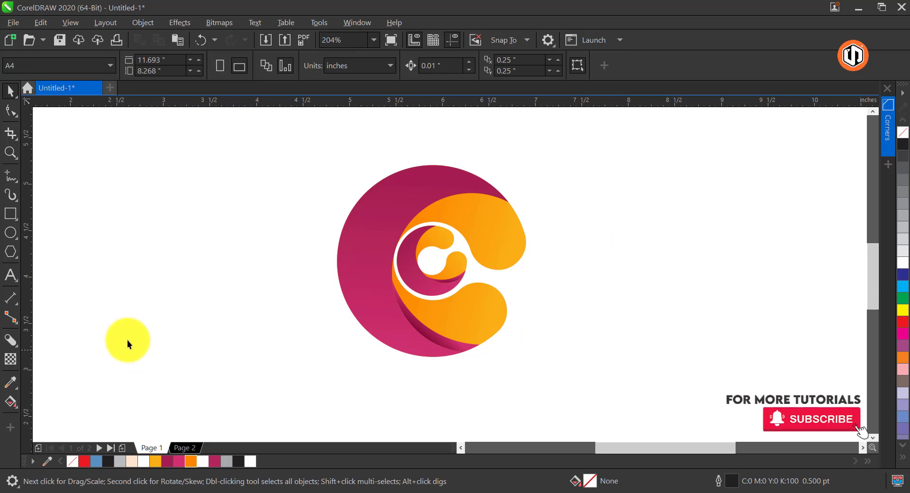
- Add the artistic text "COMPANY NAME" in Arial at 24 pt below the logo
{"action": "left_click", "coordinate": [12, 274]}
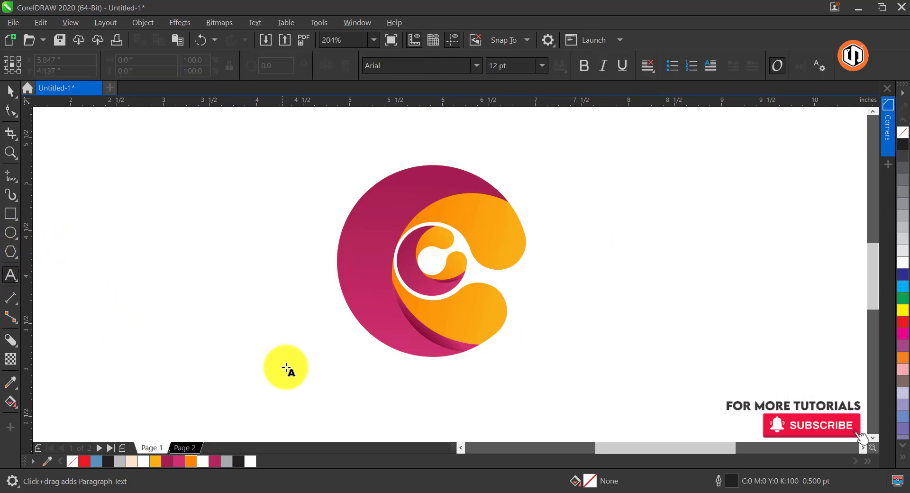
{"action": "left_click", "coordinate": [346, 398]}
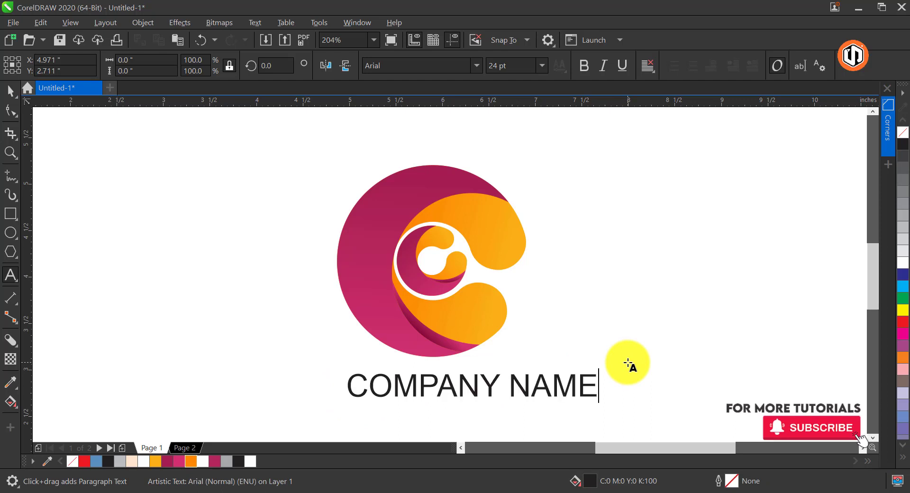
{"action": "key", "text": "ctrl+a"}
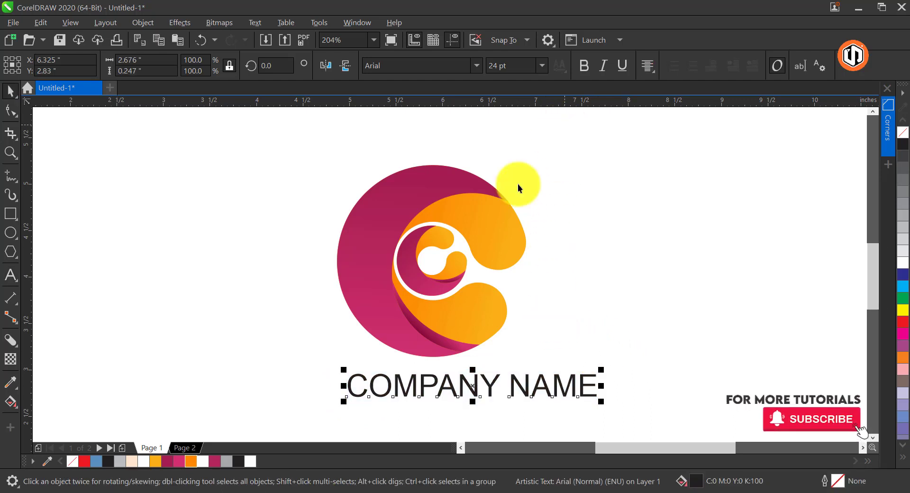
- Group all parts of the logo, including the small nested copy, without the company name
{"action": "left_click_drag", "start_coordinate": [619, 126], "coordinate": [259, 365]}
{"action": "right_click", "coordinate": [493, 235]}
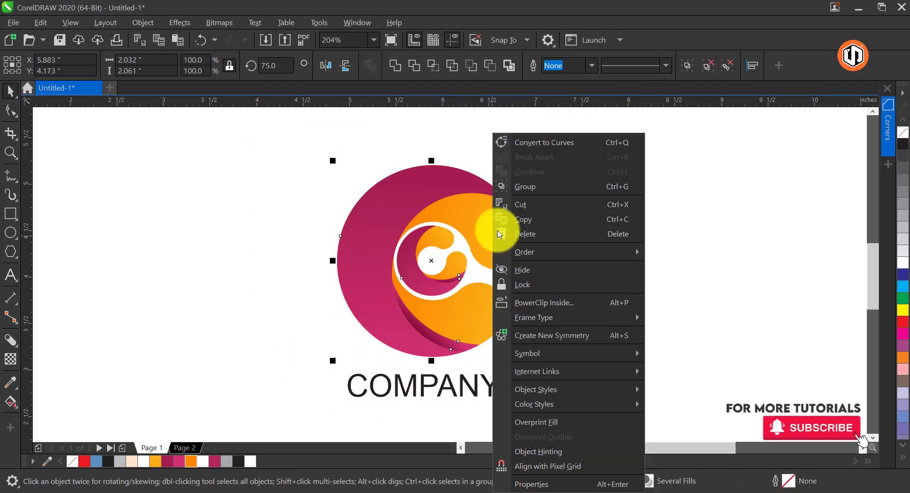
{"action": "left_click", "coordinate": [522, 186]}
- Centre the company name horizontally under the logo group
{"action": "left_click", "coordinate": [463, 381]}
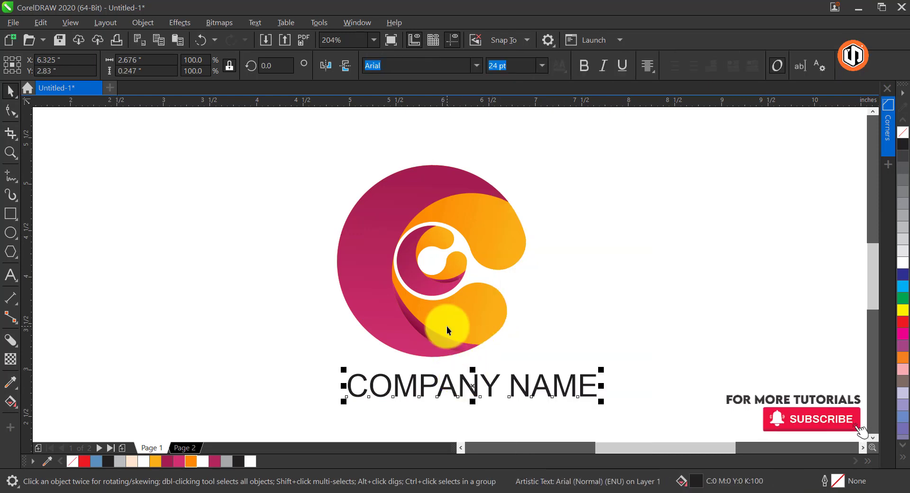
{"action": "left_click", "coordinate": [447, 326], "text": "shift"}
{"action": "key", "text": "c"}
- Place a copy of the company name directly beneath it and shrink the copy to about 10.2 pt, keeping it centred
{"action": "left_click", "coordinate": [513, 393]}
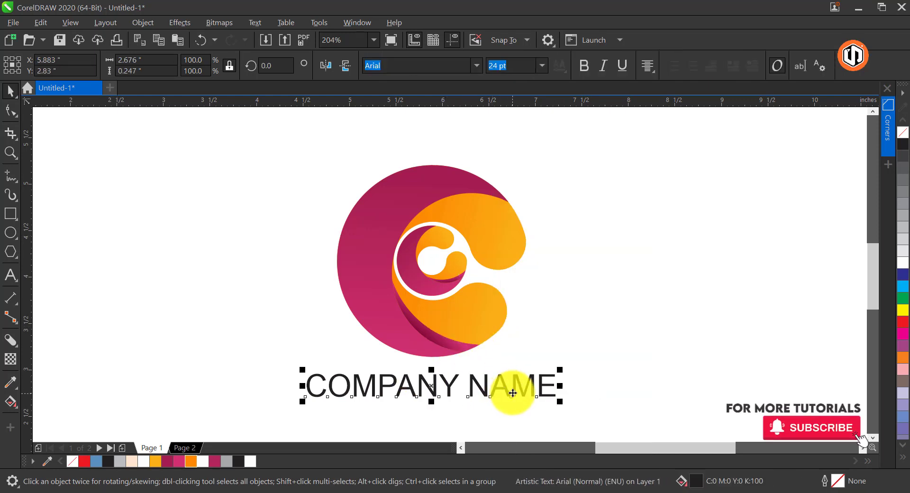
{"action": "left_click_drag", "start_coordinate": [503, 388], "coordinate": [503, 412]}
{"action": "right_click", "coordinate": [502, 413]}
{"action": "left_click_drag", "start_coordinate": [560, 394], "coordinate": [489, 366]}
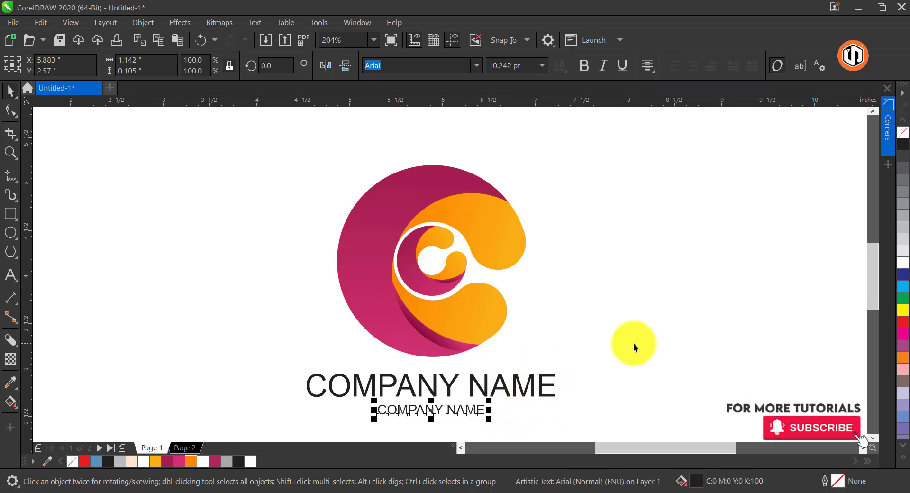
- Replace the wording of the small text copy with "TAG LINE HERE"
{"action": "key", "text": "F8"}
{"action": "key", "text": "ctrl+a"}
{"action": "type", "text": "TAG LINE HTE"}
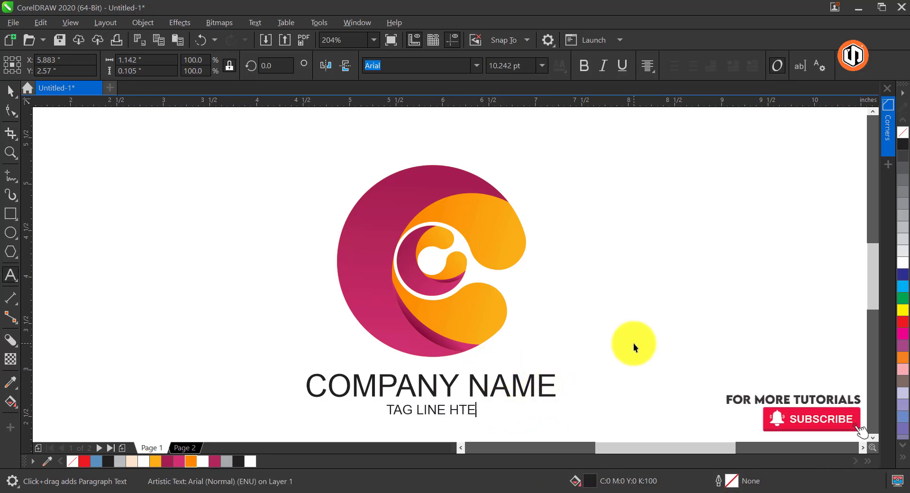
{"action": "type", "text": "RE"}
{"action": "key", "text": "BackSpace"}
{"action": "key", "text": "BackSpace"}
{"action": "key", "text": "BackSpace"}
{"action": "key", "text": "BackSpace"}
{"action": "type", "text": "ERE"}
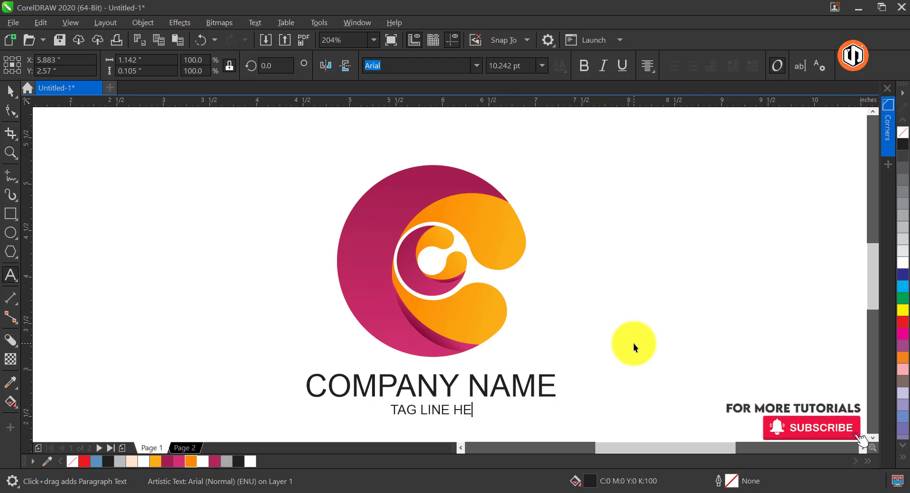
{"action": "key", "text": "ctrl+space"}
- Widen the tag line's letter spacing until it spans about three quarters of the company name's width, and deselect it
{"action": "left_click", "coordinate": [11, 112]}
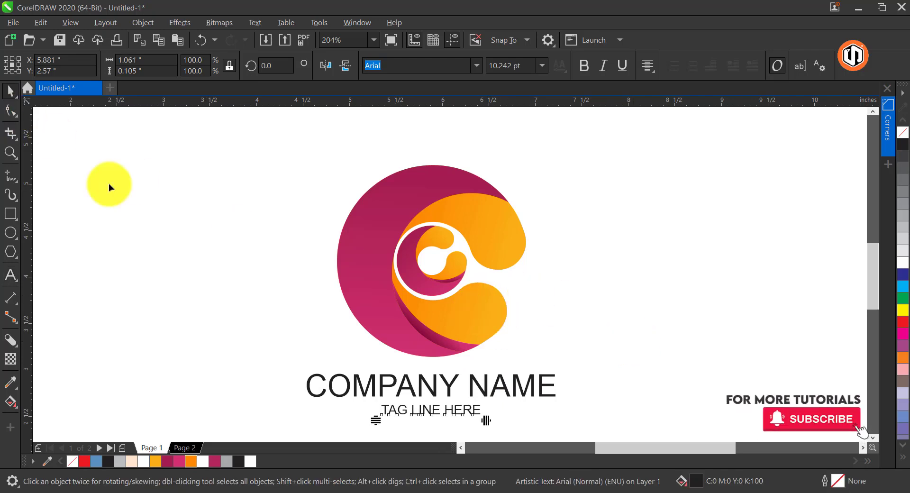
{"action": "left_click_drag", "start_coordinate": [499, 429], "coordinate": [541, 426]}
{"action": "key", "text": "space"}
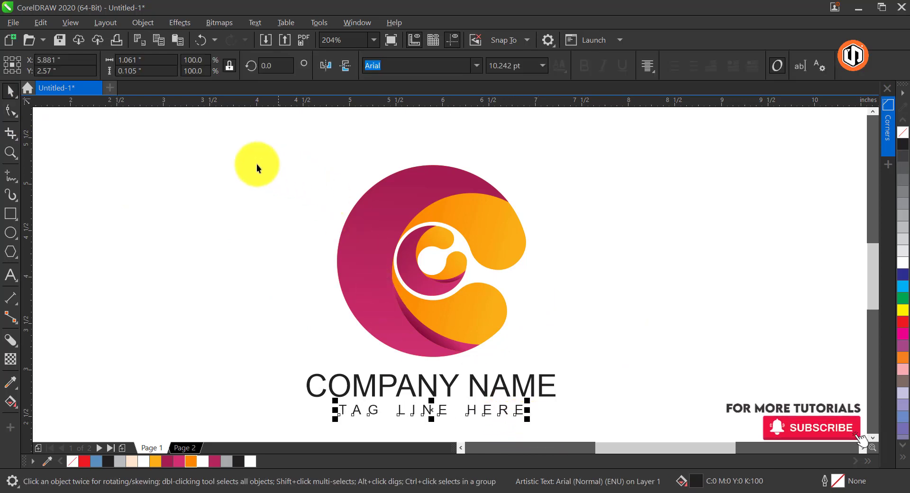
{"action": "left_click", "coordinate": [239, 160]}
{"action": "key", "text": "z"}
{"action": "left_click_drag", "start_coordinate": [252, 146], "coordinate": [592, 428]}
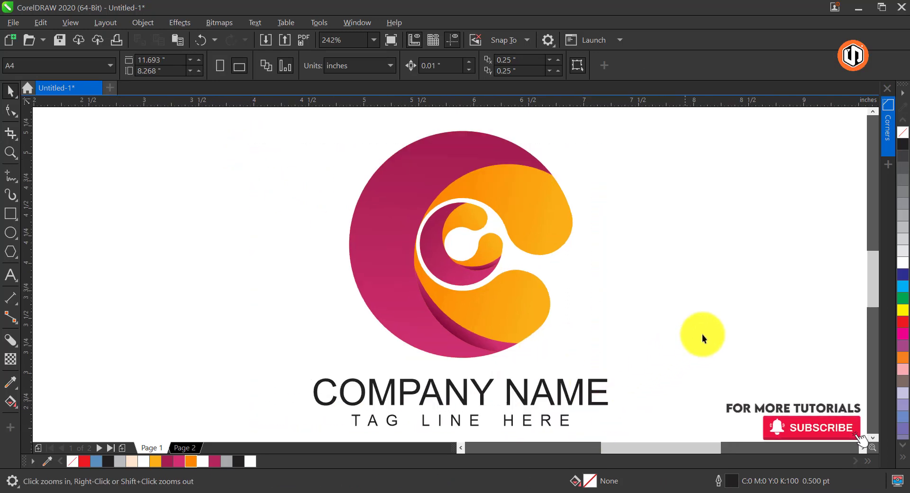